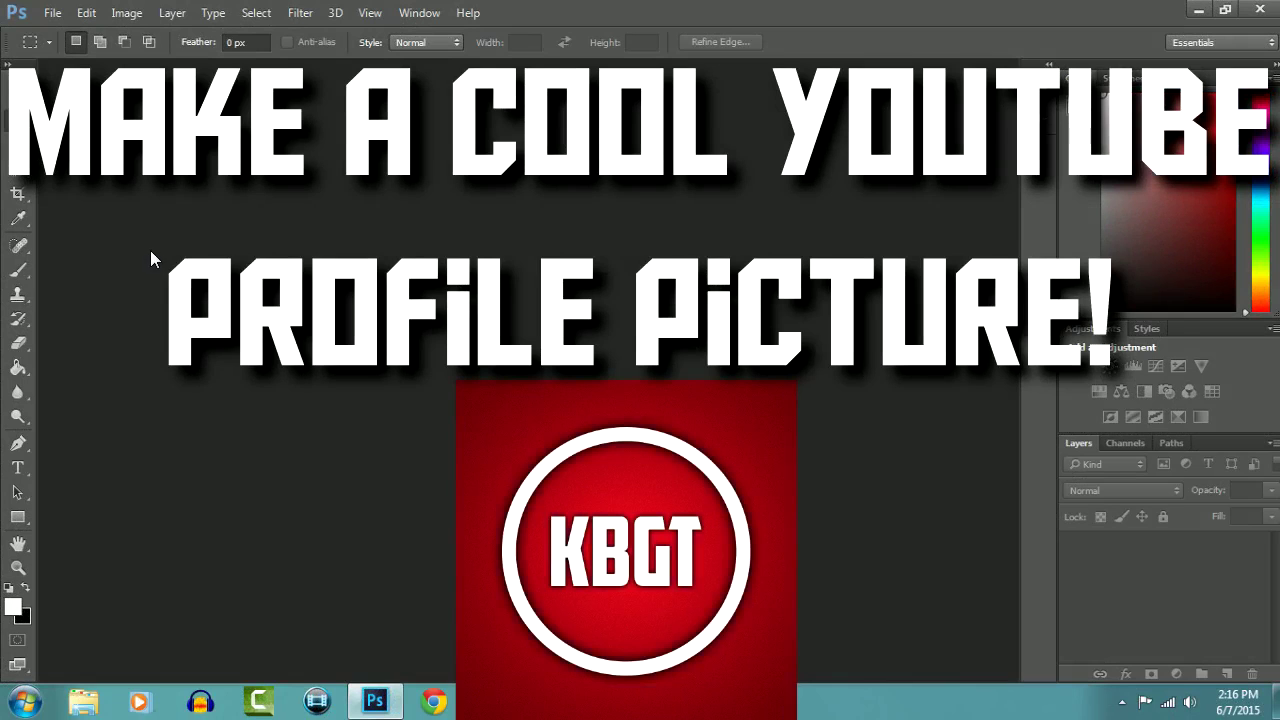
Step: Create a new 500×500 pixel document at 72 ppi
{"action": "left_click", "coordinate": [50, 13]}
{"action": "left_click", "coordinate": [96, 44]}
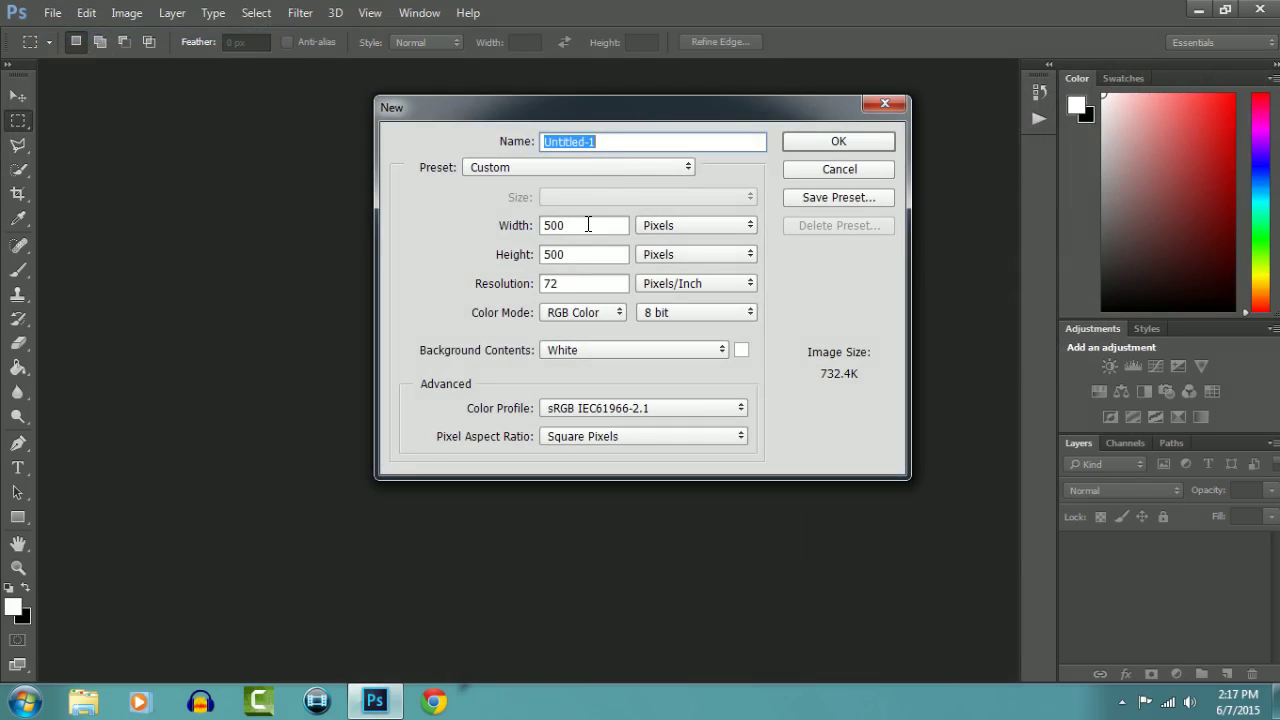
{"action": "left_click", "coordinate": [810, 138]}
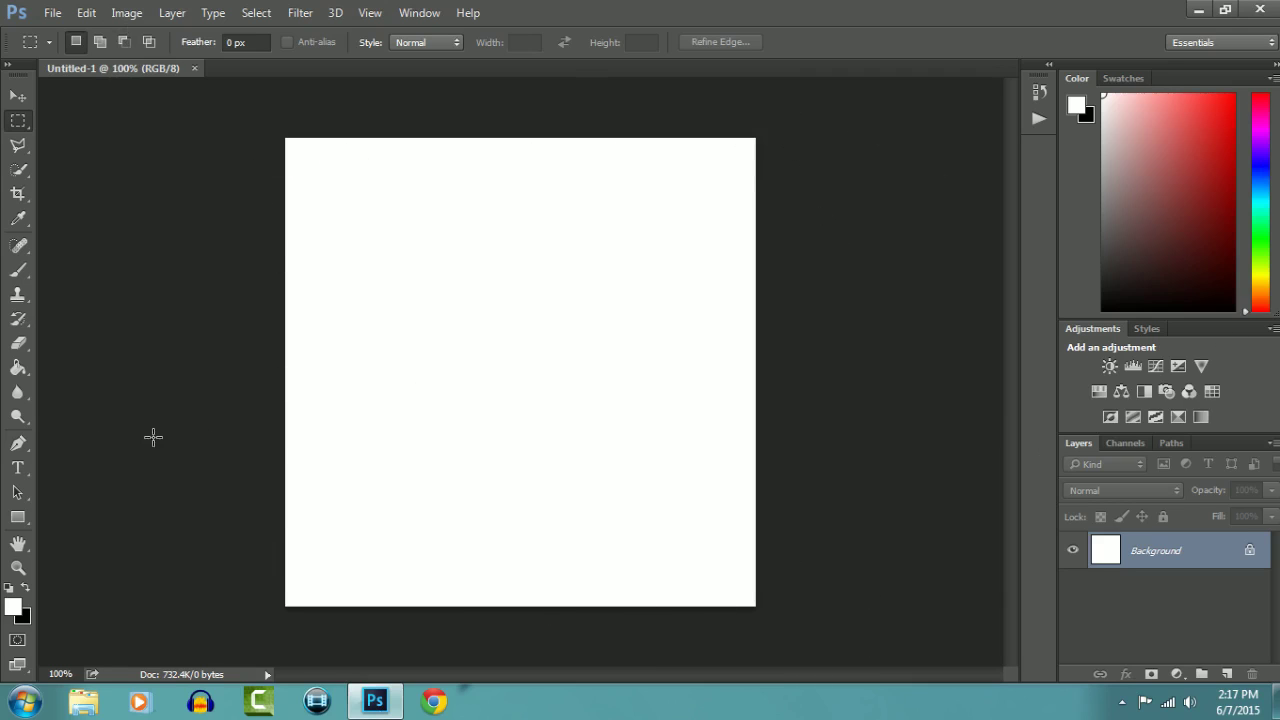
Step: Fill the whole canvas with solid red using the Paint Bucket tool
{"action": "mouse_move", "coordinate": [1209, 123]}
{"action": "left_mouse_down"}
{"action": "mouse_move", "coordinate": [1214, 134]}
{"action": "mouse_move", "coordinate": [1216, 123]}
{"action": "left_mouse_up"}
{"action": "left_click", "coordinate": [18, 367]}
{"action": "left_click", "coordinate": [543, 237]}
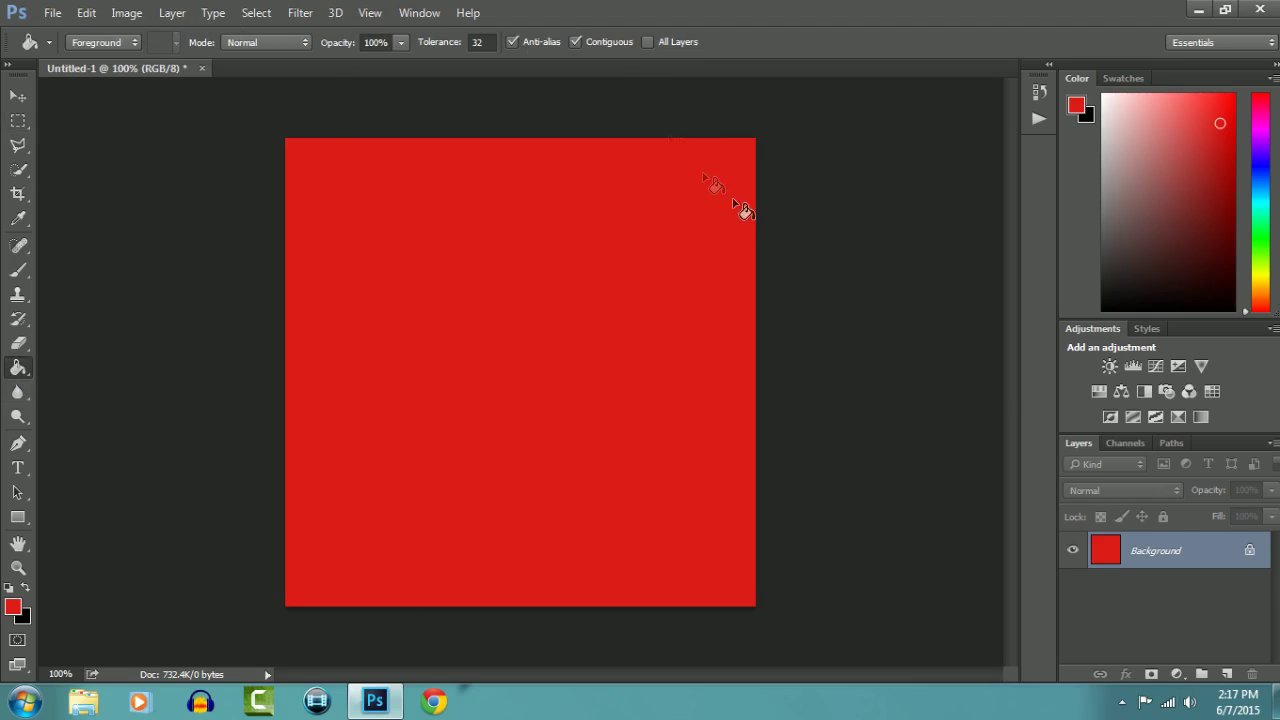
{"action": "left_click", "coordinate": [300, 14]}
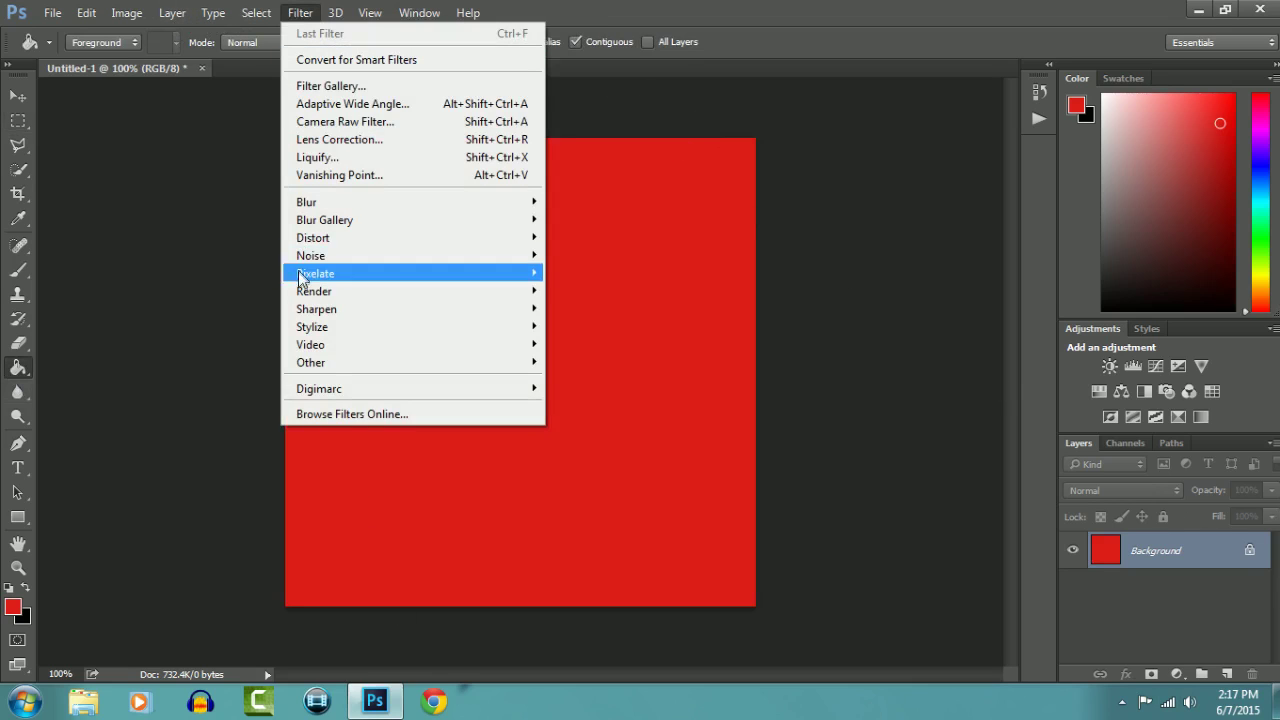
Step: Open Lighting Effects and try an enlarged Spot light across the canvas
{"action": "mouse_move", "coordinate": [383, 297]}
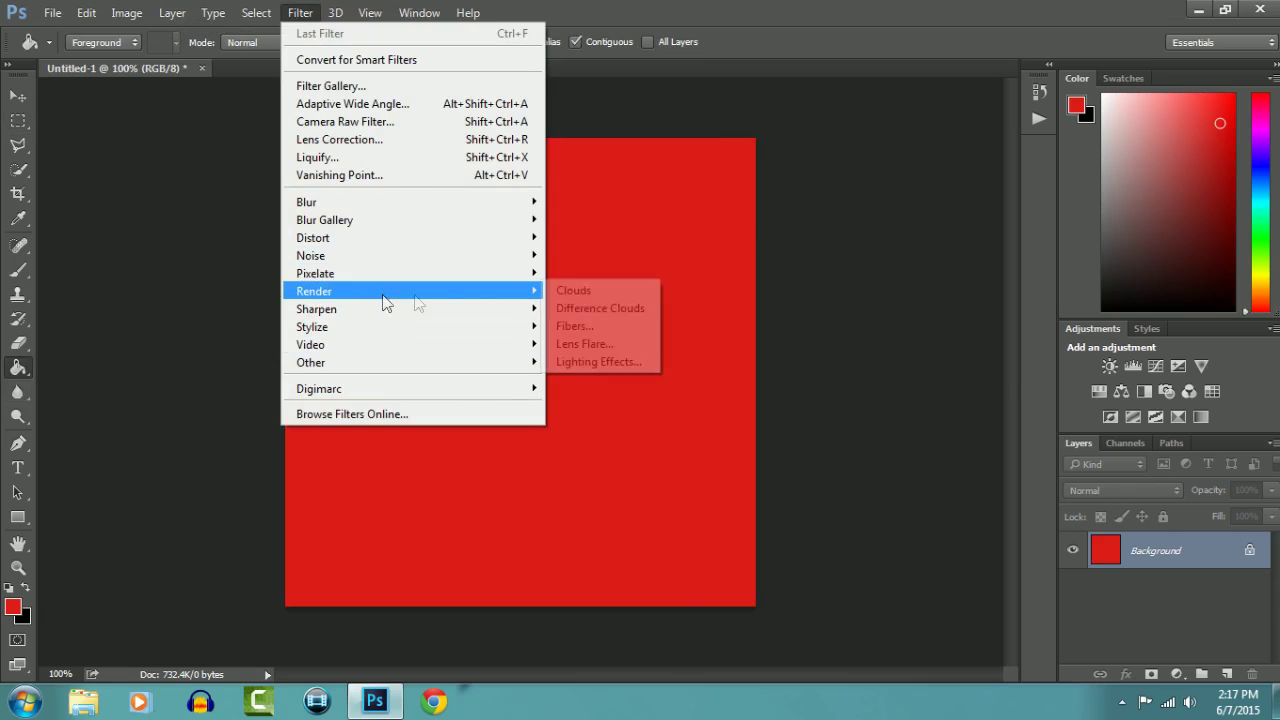
{"action": "mouse_move", "coordinate": [522, 293]}
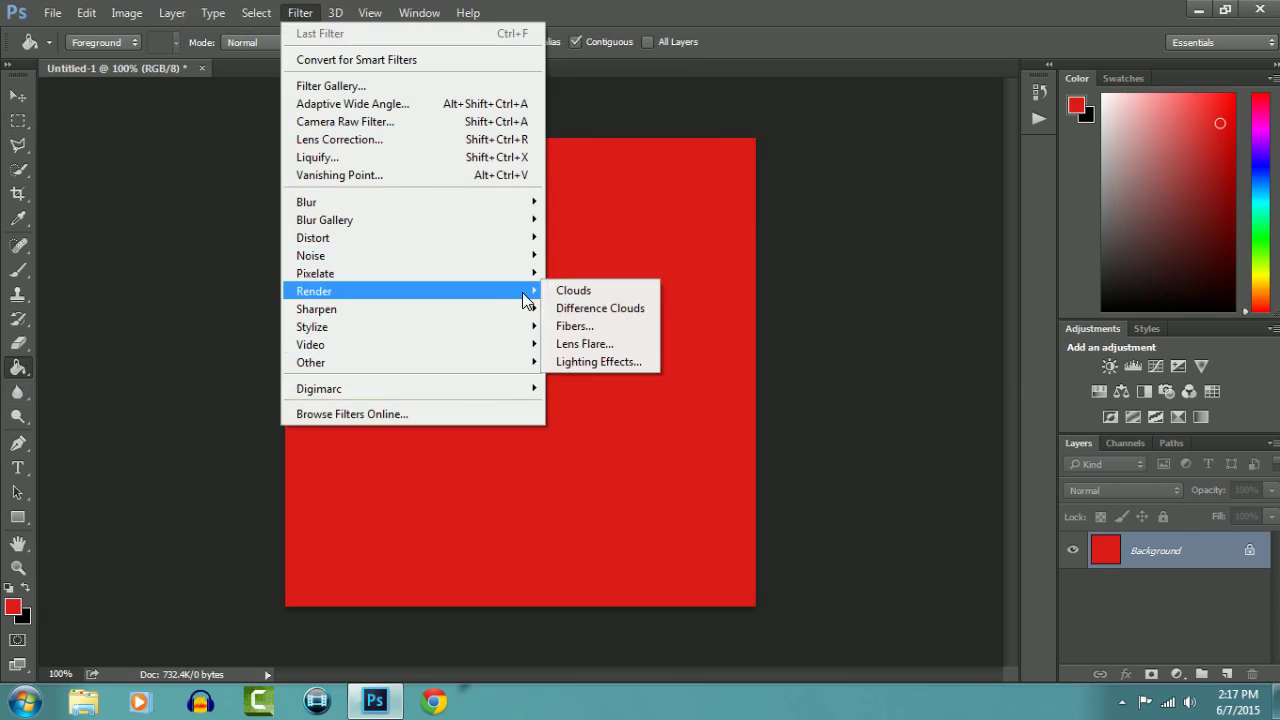
{"action": "left_click", "coordinate": [604, 360]}
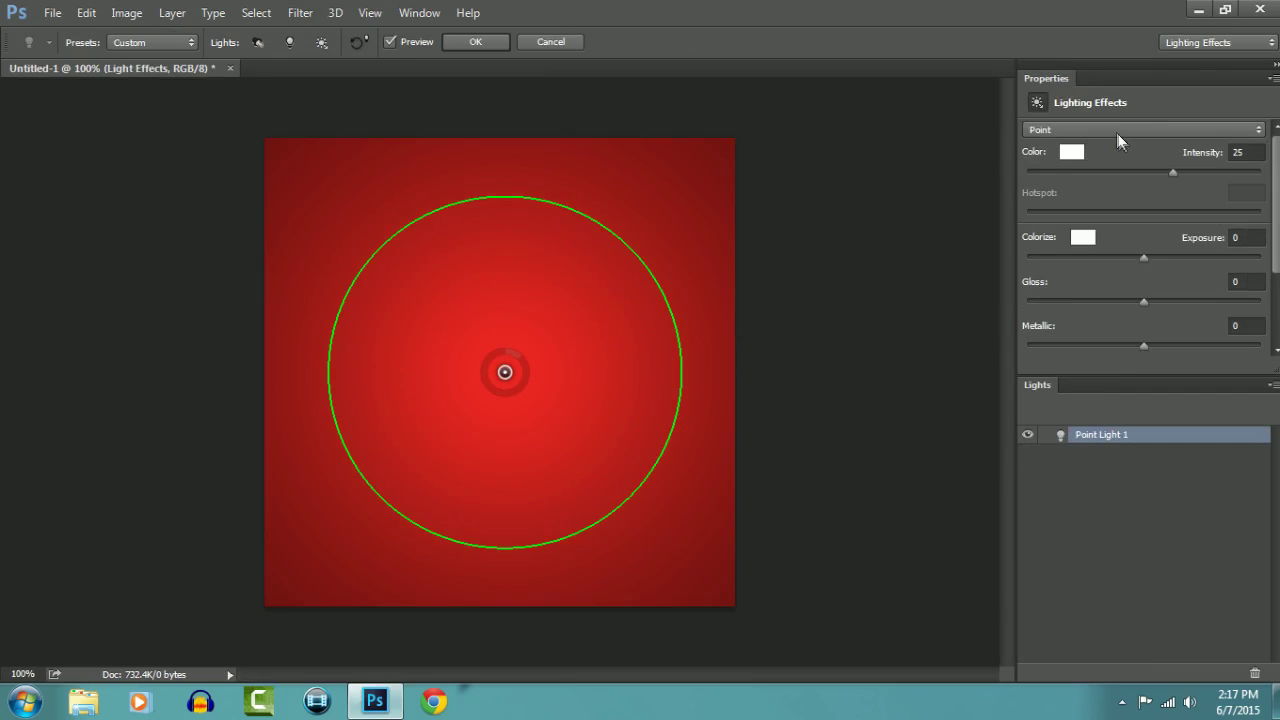
{"action": "left_click", "coordinate": [1100, 130]}
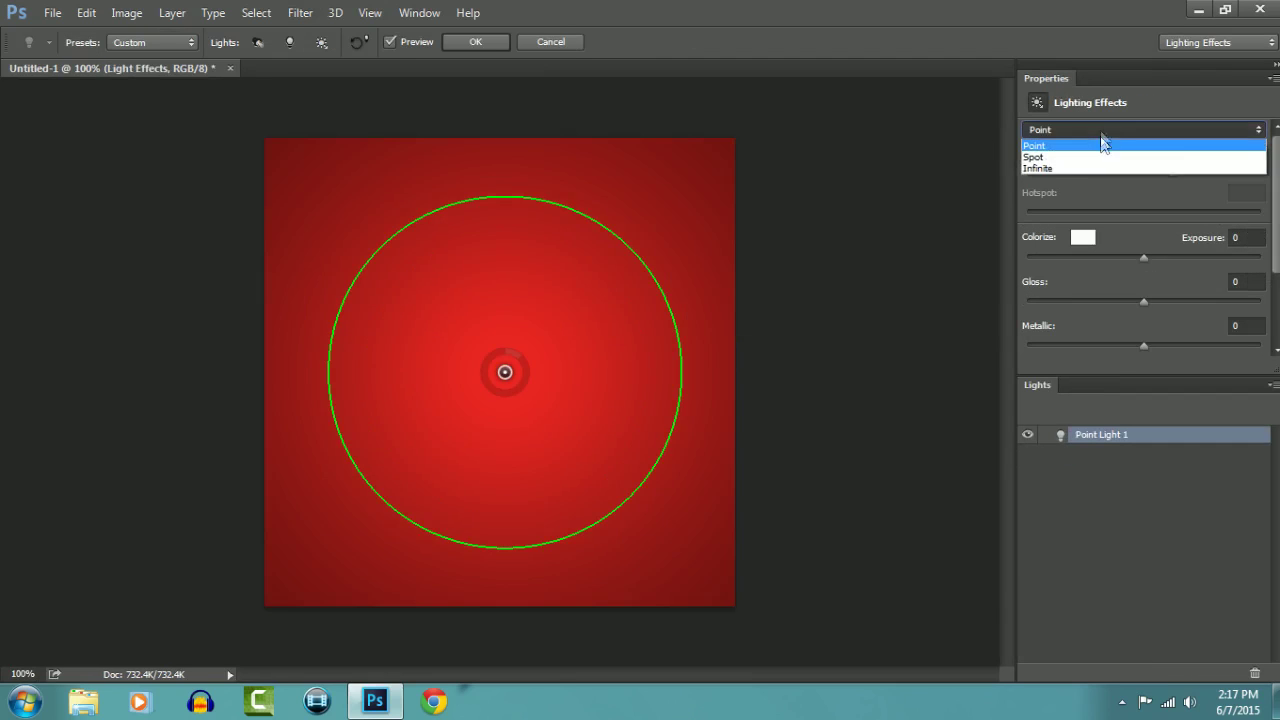
{"action": "left_click", "coordinate": [1056, 158]}
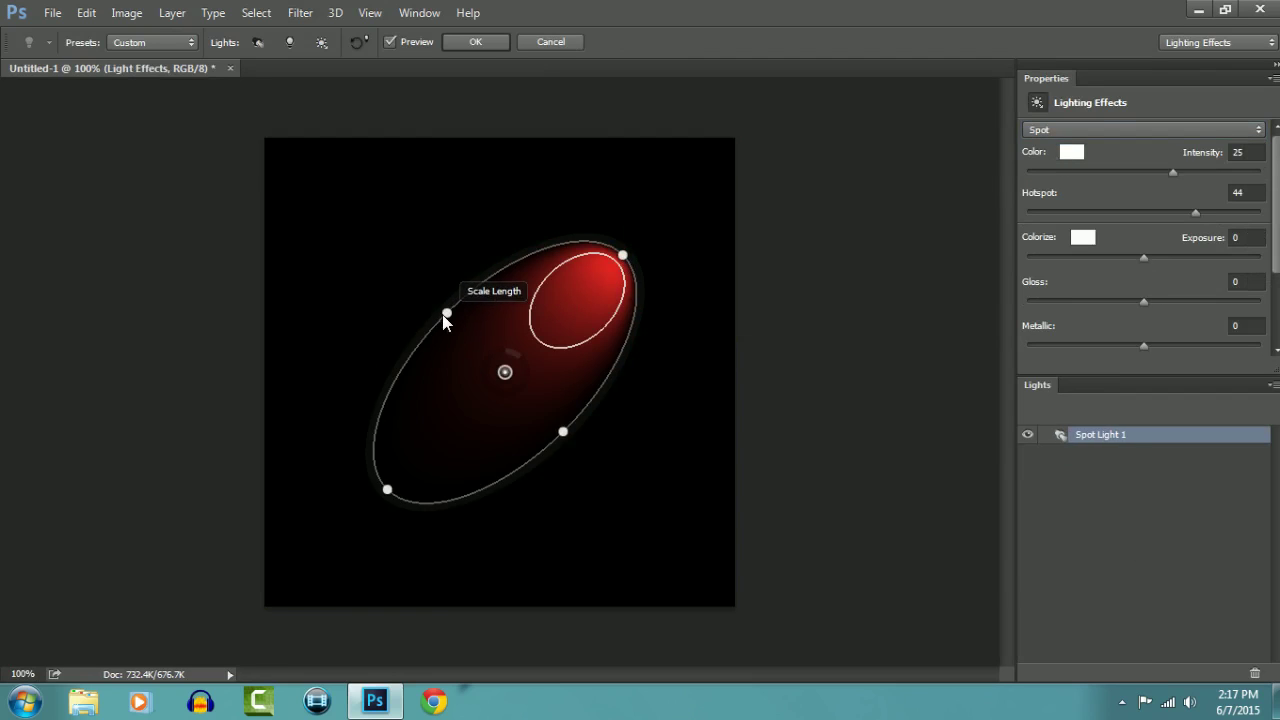
{"action": "left_click_drag", "start_coordinate": [446, 313], "coordinate": [228, 204]}
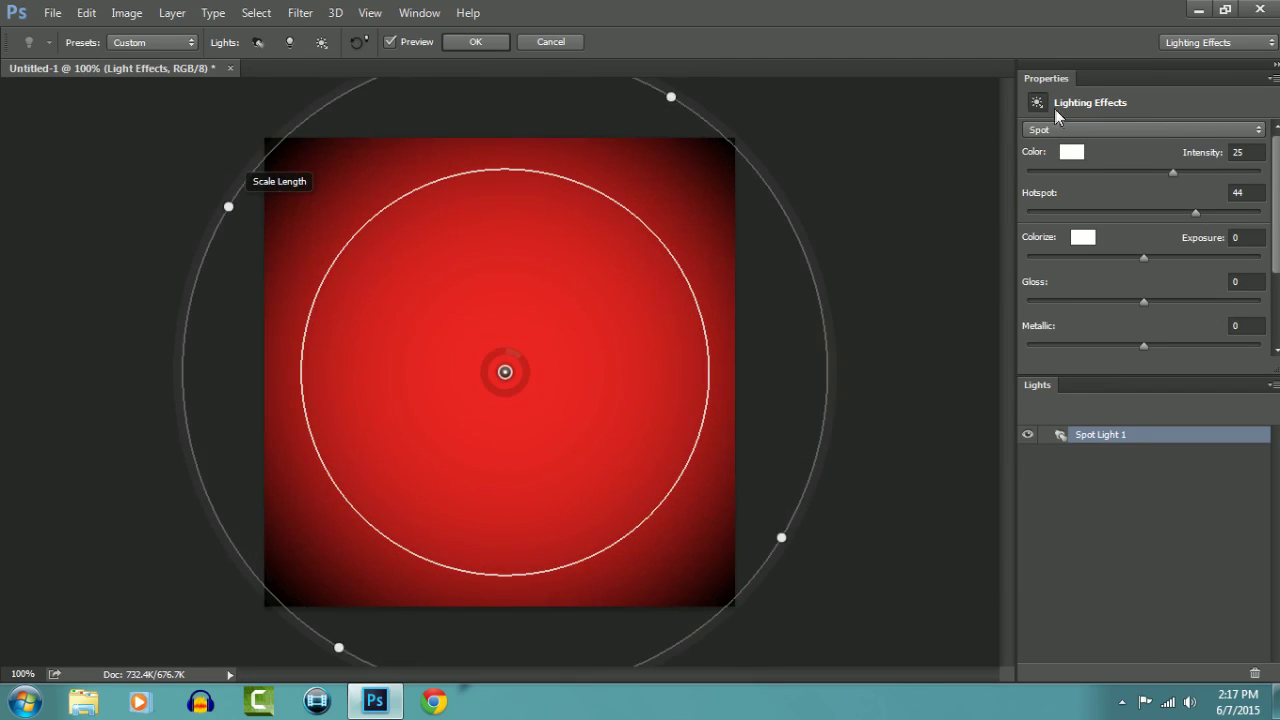
Step: Switch back to a smaller centred Point light and apply the lighting filter
{"action": "left_click", "coordinate": [1086, 131]}
{"action": "left_click", "coordinate": [1038, 146]}
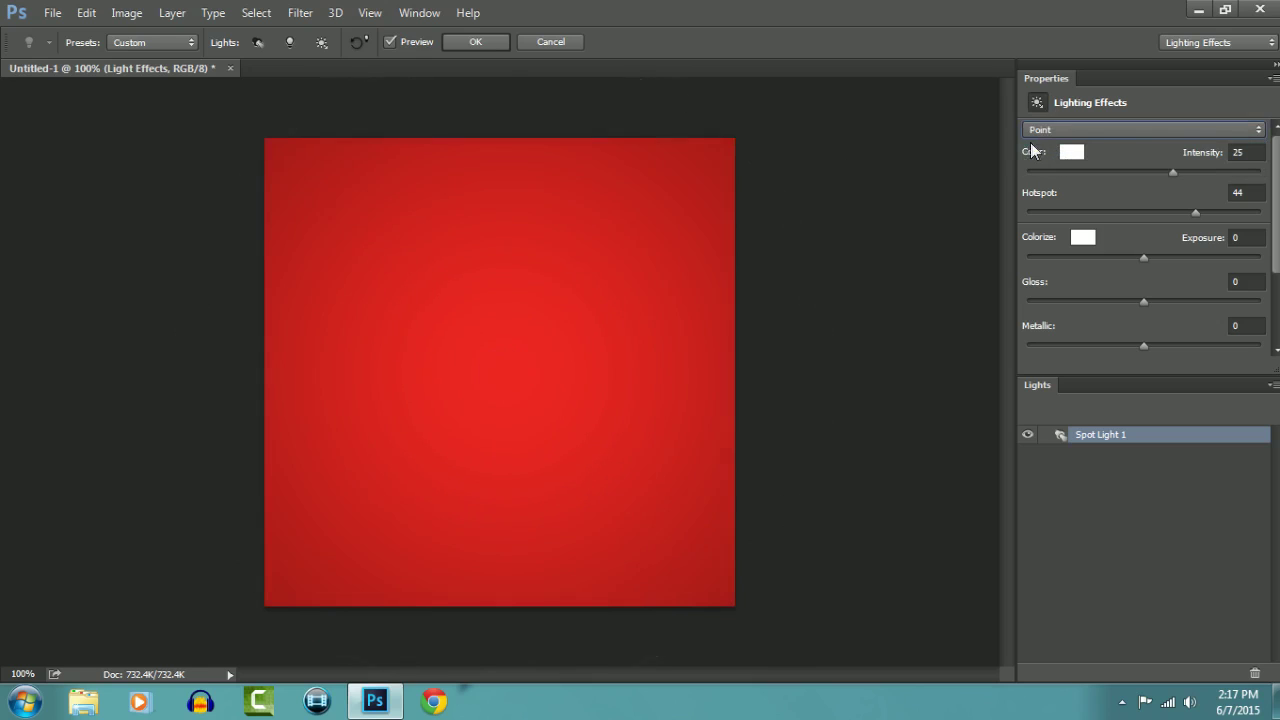
{"action": "left_click_drag", "start_coordinate": [818, 368], "coordinate": [641, 388]}
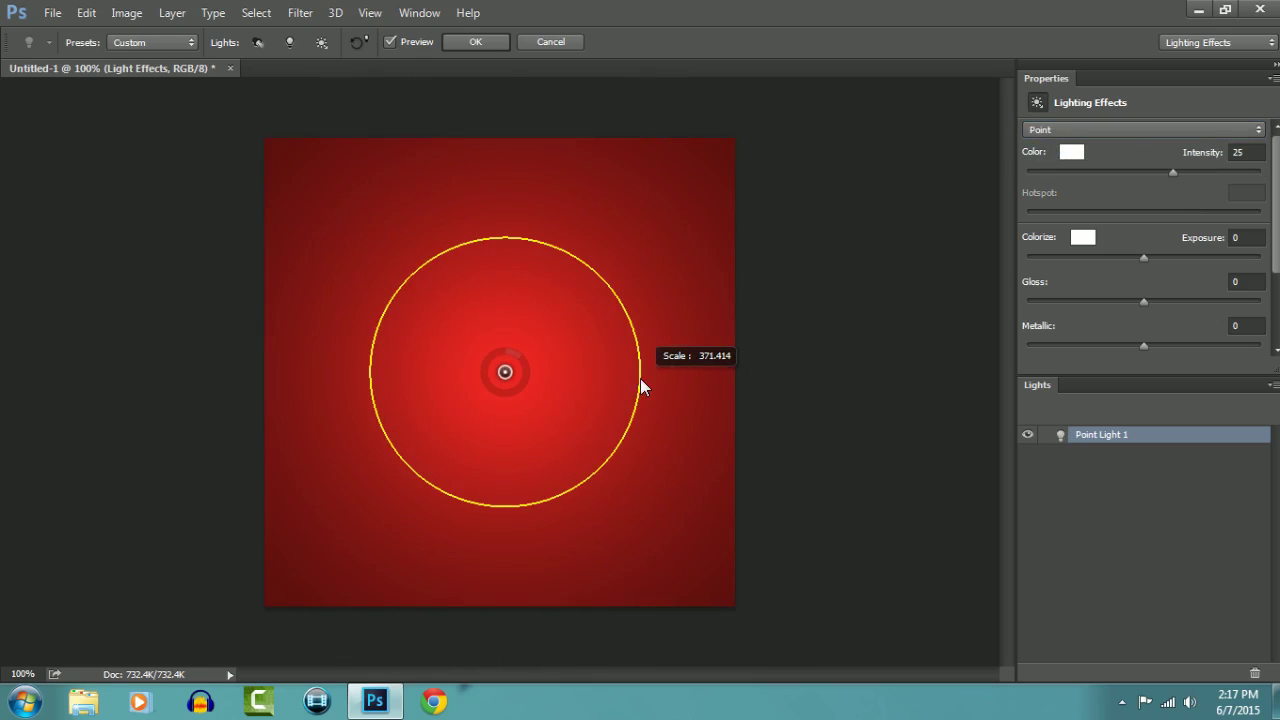
{"action": "left_click", "coordinate": [474, 45]}
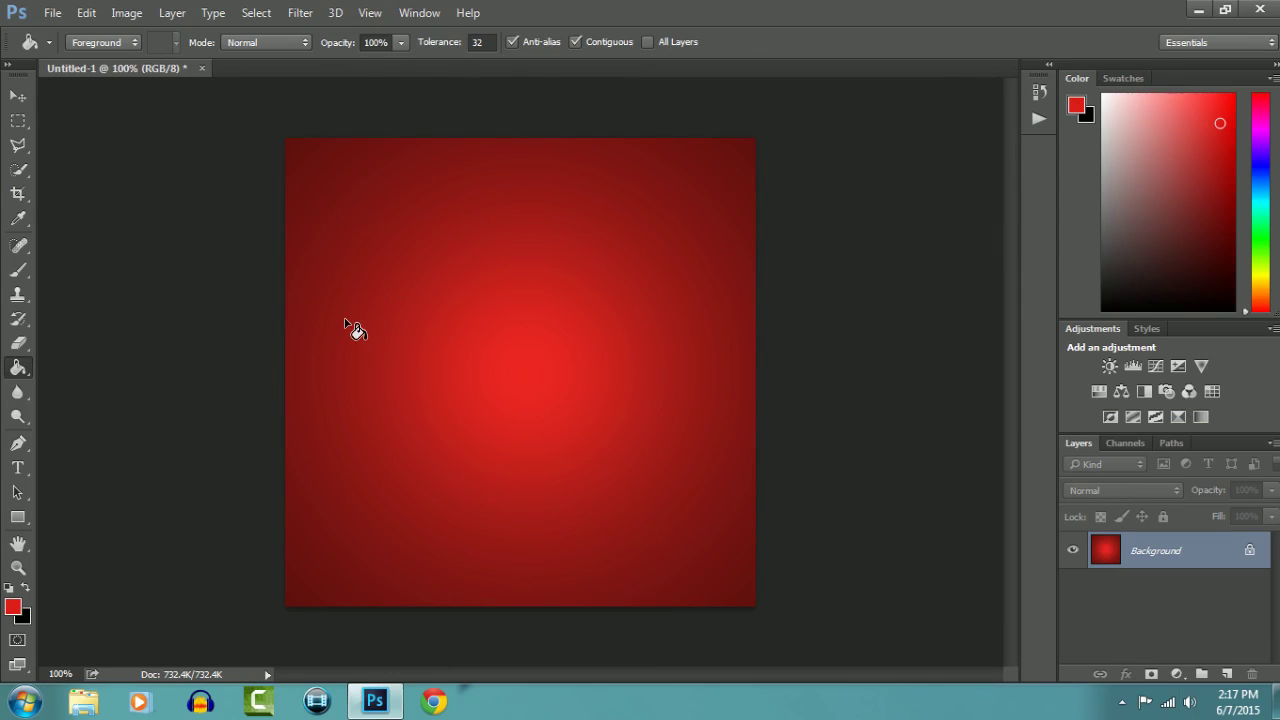
{"action": "left_click", "coordinate": [17, 467]}
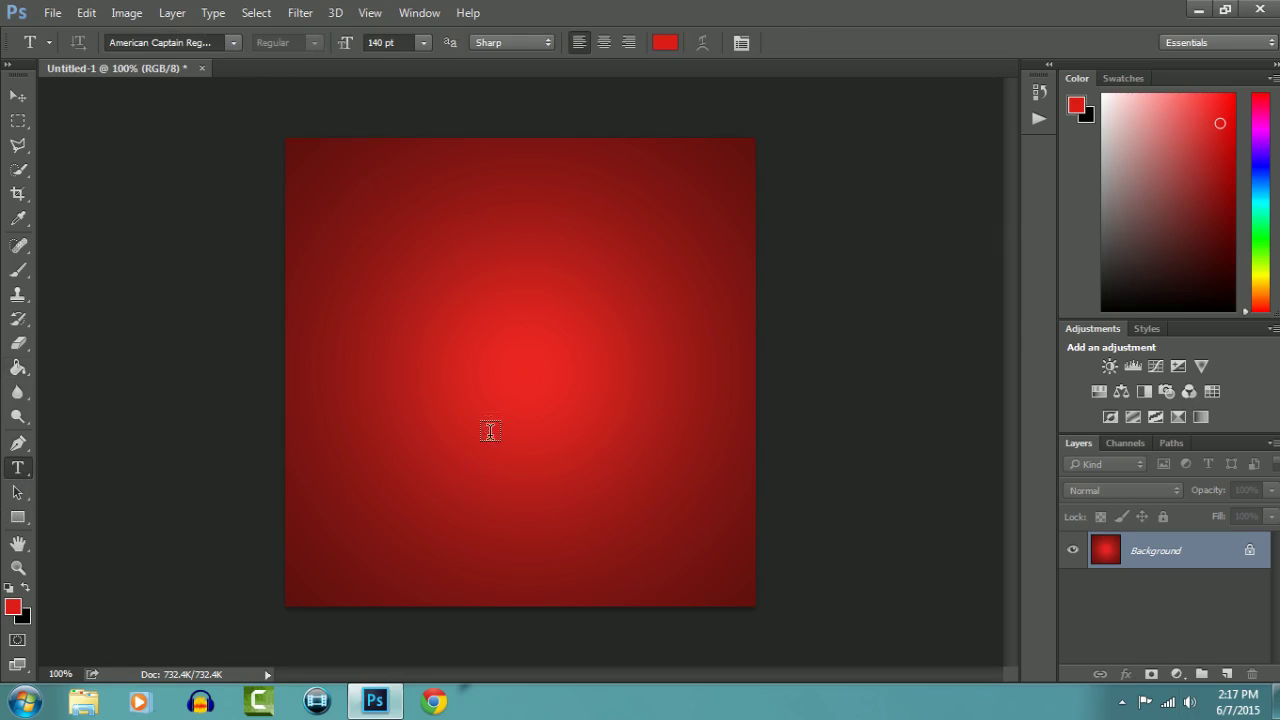
Step: Add a white 'KBGT' text layer on the red canvas
{"action": "left_click", "coordinate": [446, 397]}
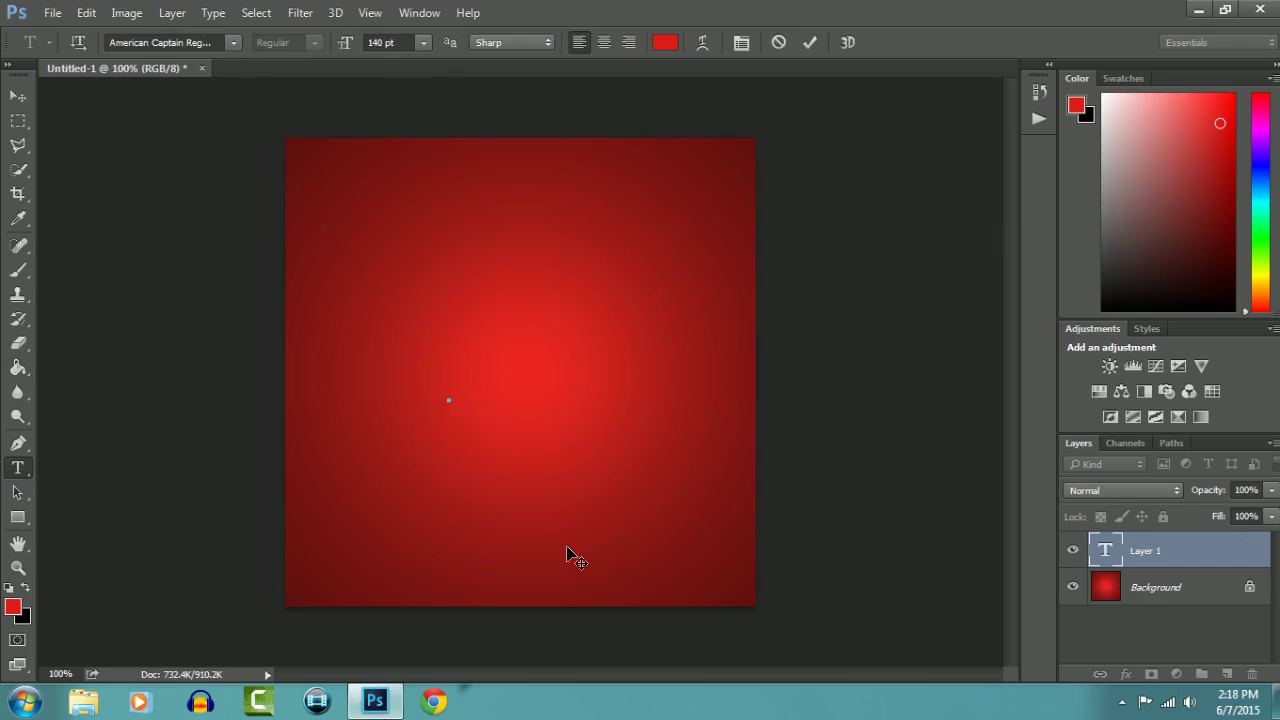
{"action": "left_click", "coordinate": [1104, 95]}
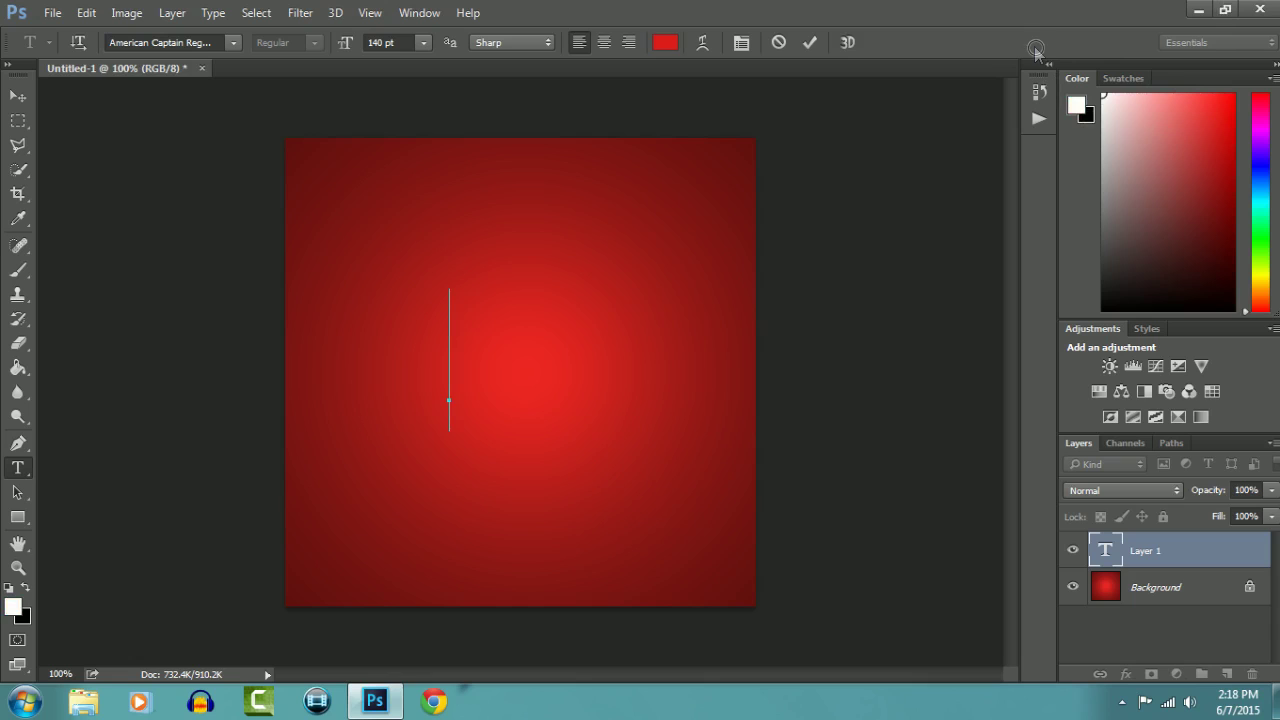
{"action": "type", "text": "KBGT"}
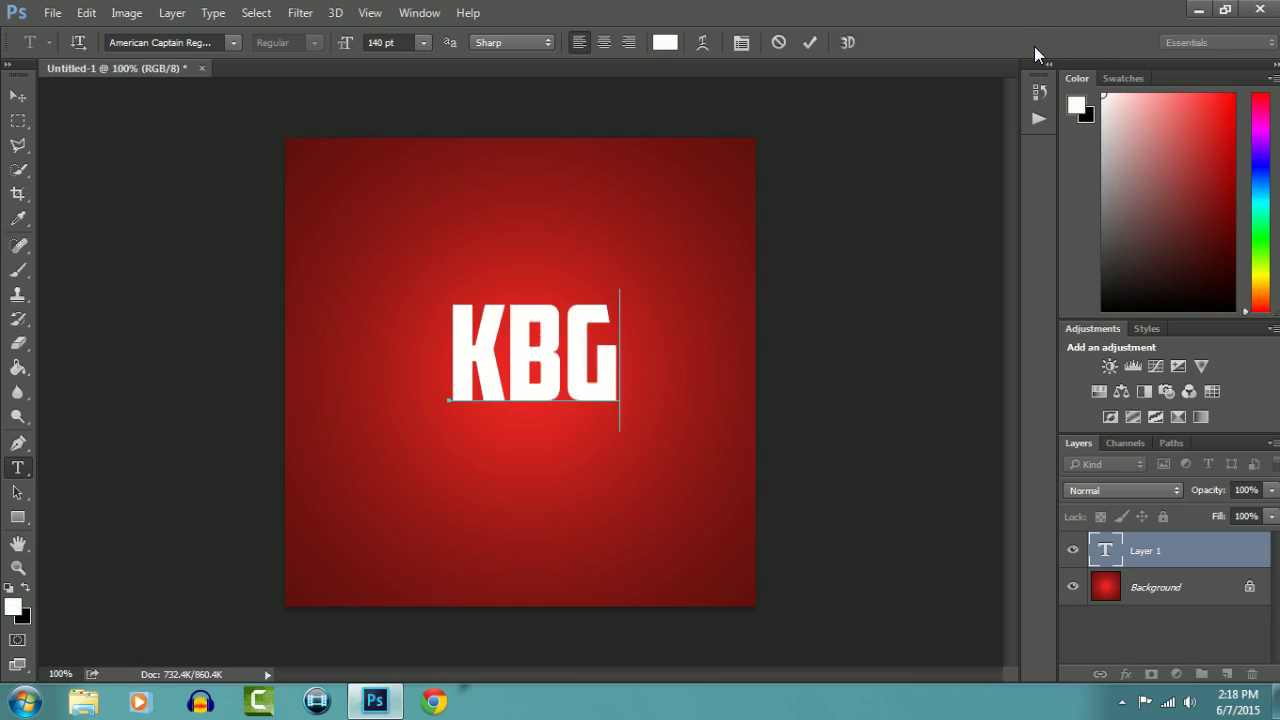
{"action": "left_click", "coordinate": [18, 95]}
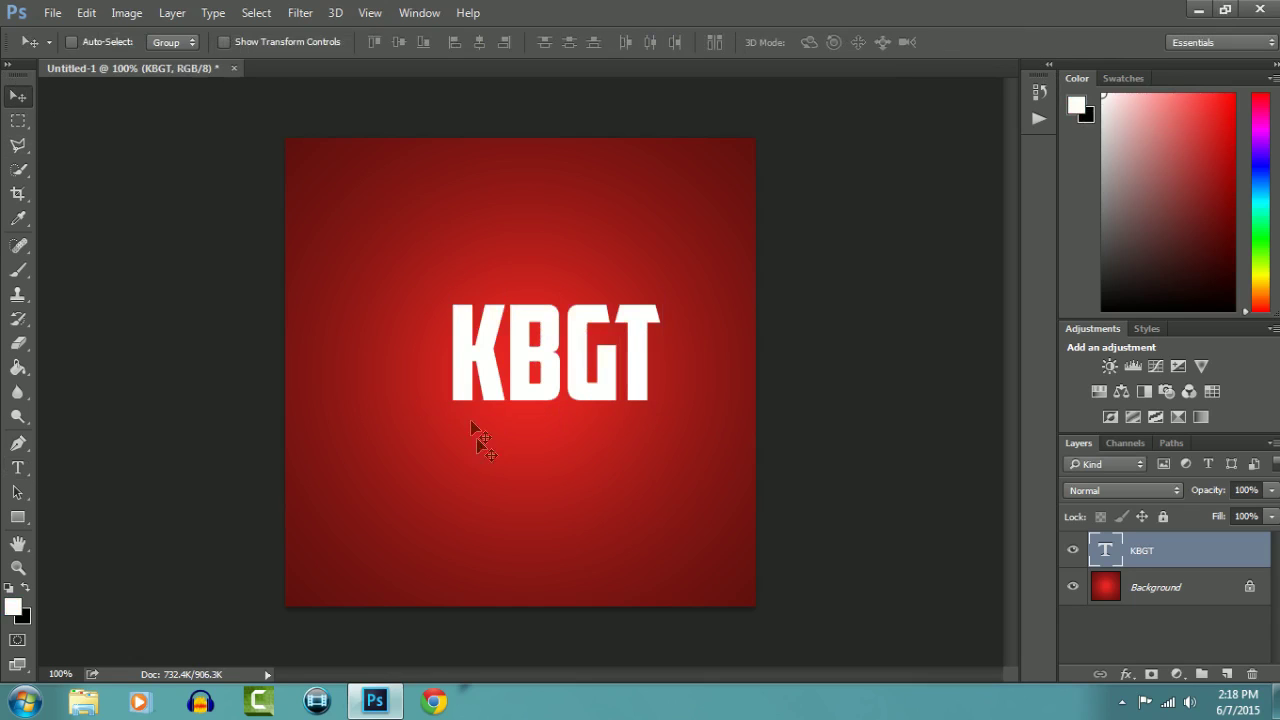
{"action": "left_click_drag", "start_coordinate": [467, 356], "coordinate": [433, 376]}
Step: Align KBGT to the Background's horizontal and vertical centres
{"action": "left_click", "coordinate": [1140, 596], "text": "shift"}
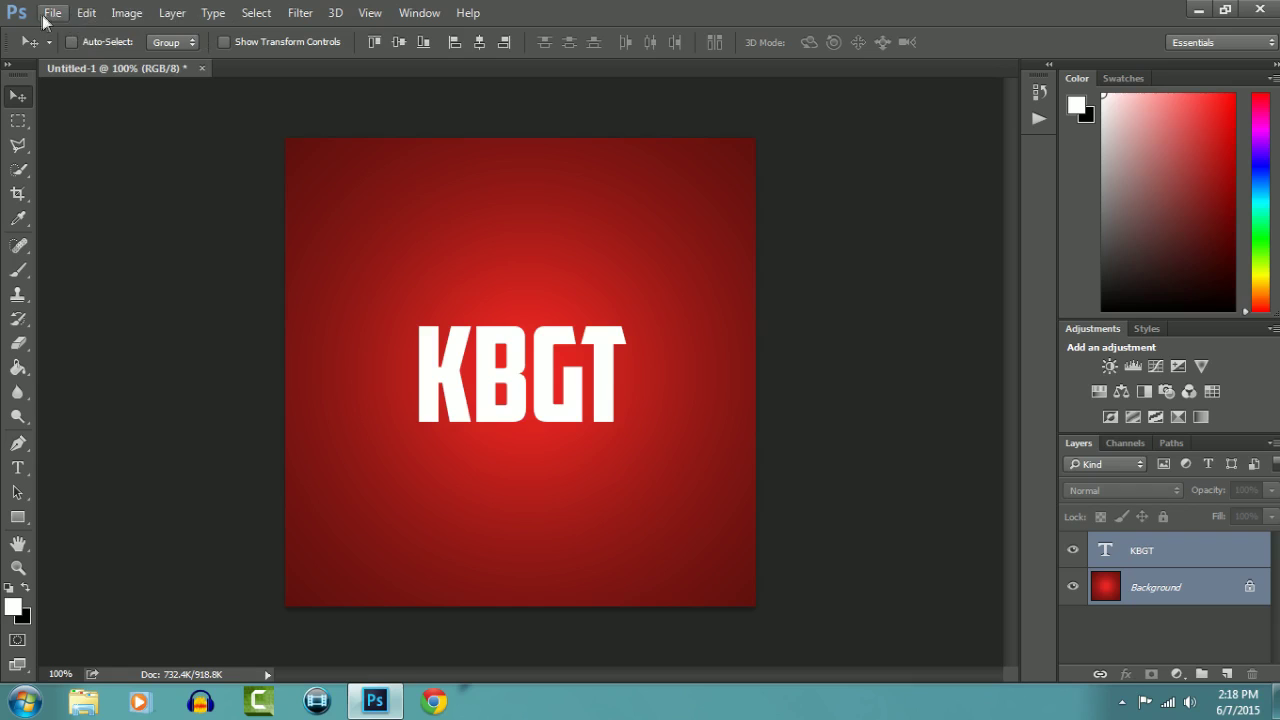
{"action": "left_click", "coordinate": [172, 12]}
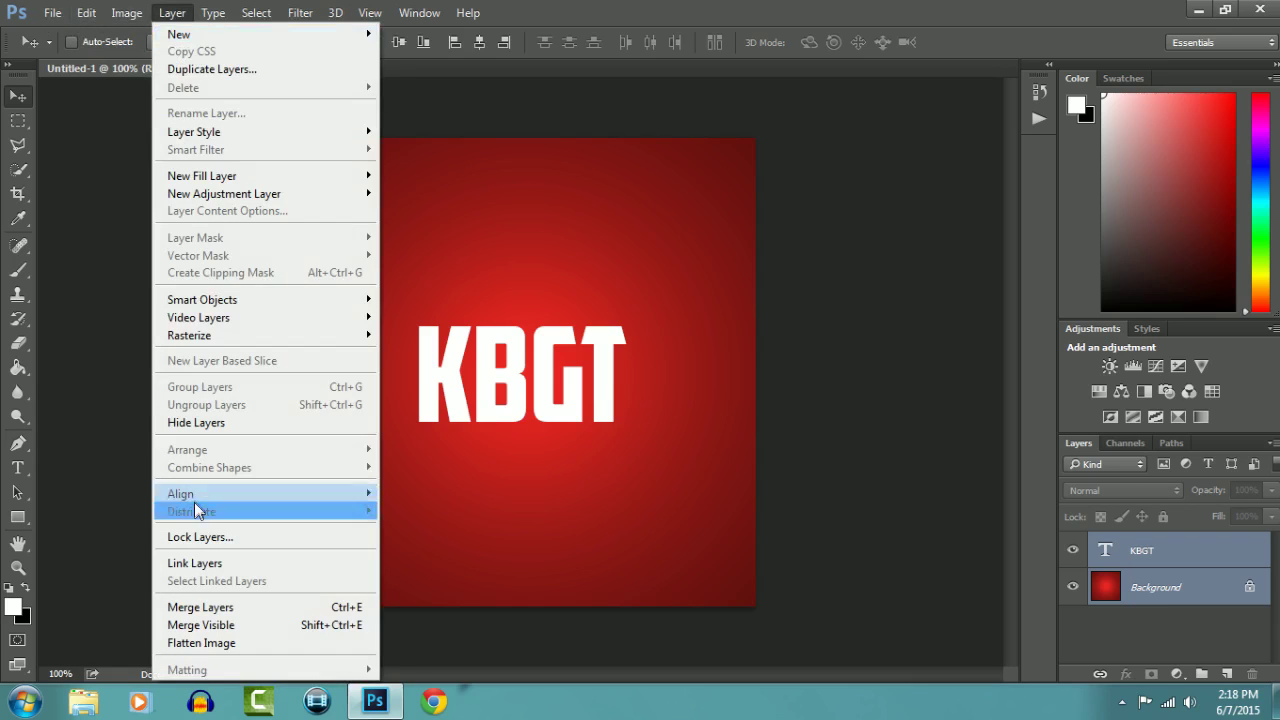
{"action": "mouse_move", "coordinate": [280, 497]}
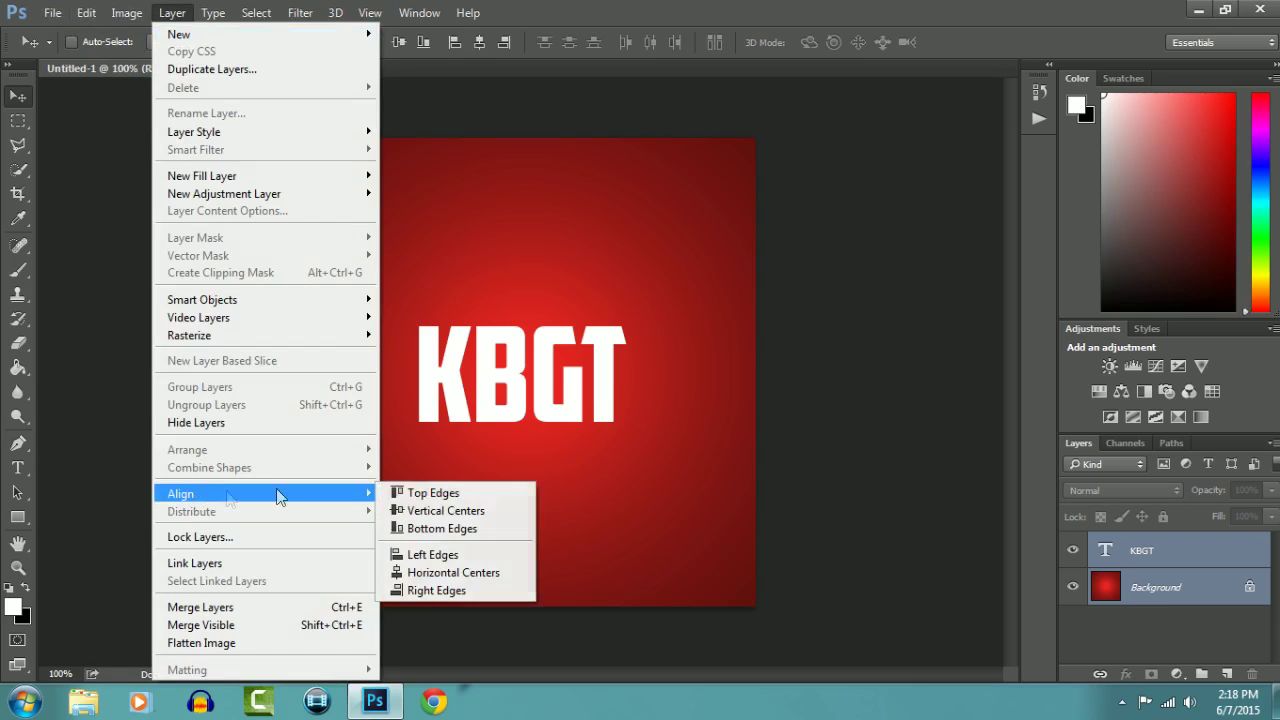
{"action": "left_click", "coordinate": [425, 572]}
{"action": "left_click", "coordinate": [176, 14]}
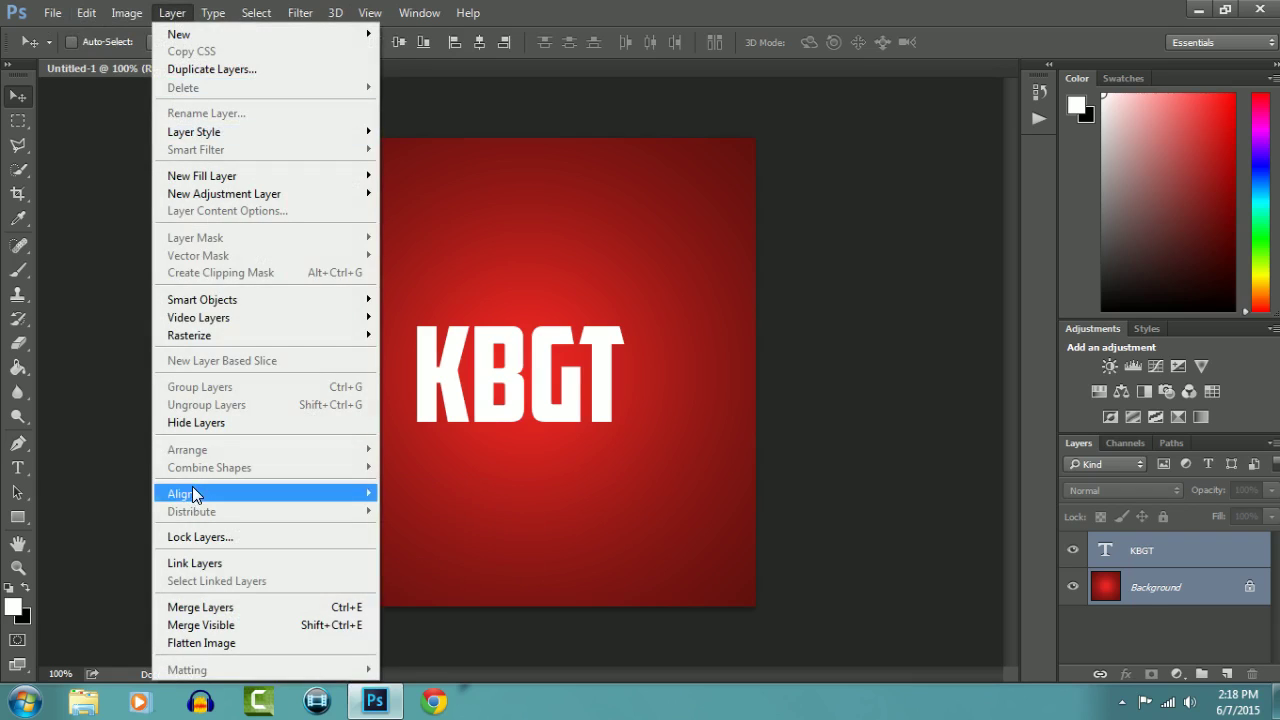
{"action": "mouse_move", "coordinate": [346, 495]}
{"action": "left_click", "coordinate": [415, 511]}
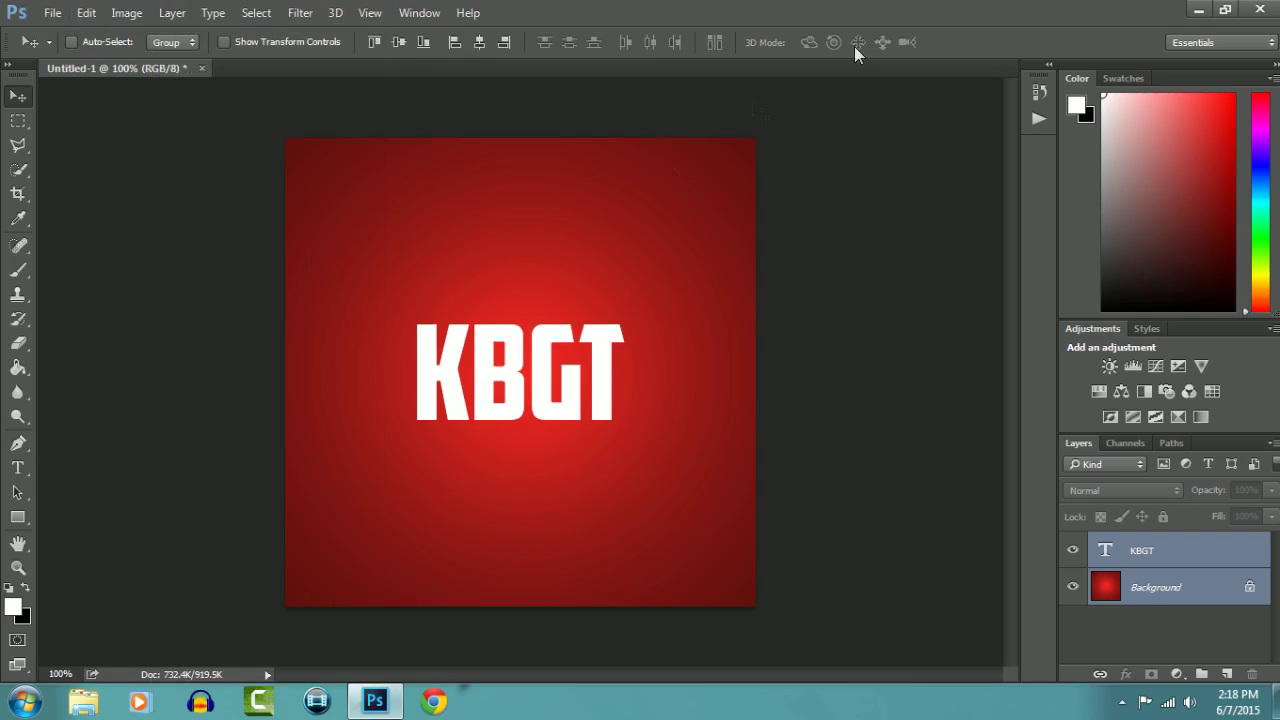
Step: Give the KBGT layer a black drop shadow at 100% opacity, 5 px distance and size
{"action": "left_click", "coordinate": [1190, 624]}
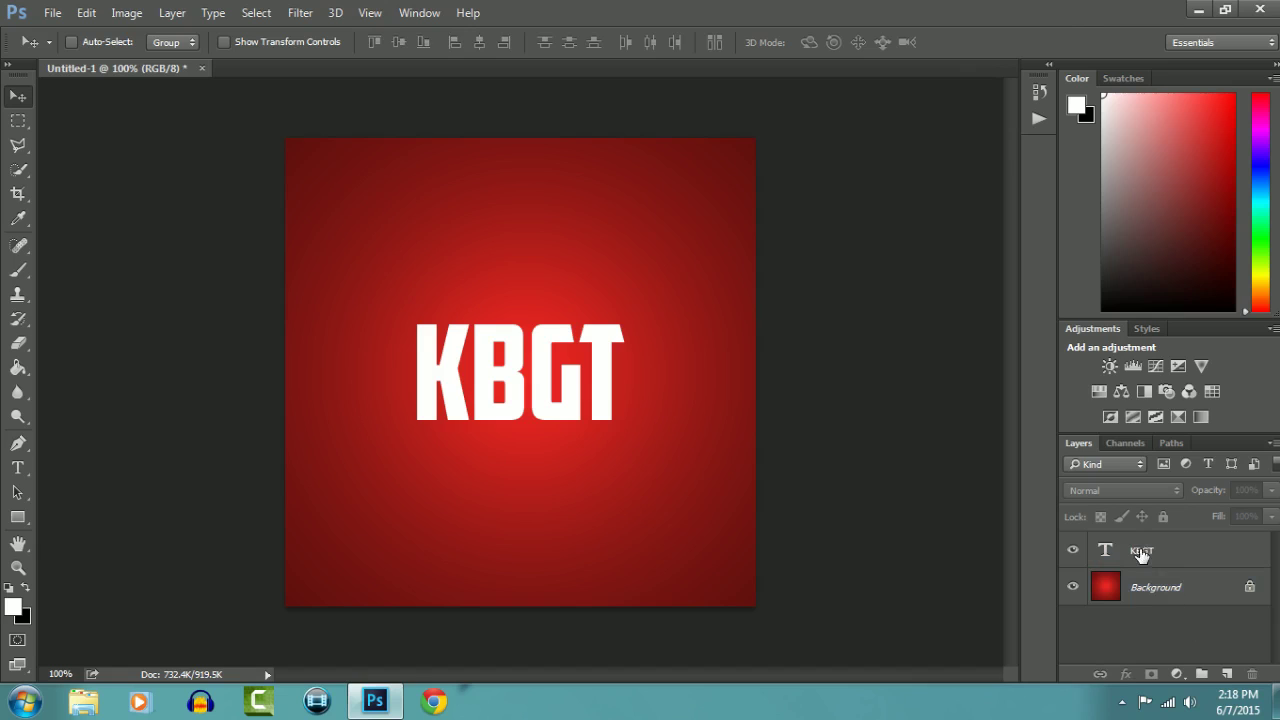
{"action": "right_click", "coordinate": [1136, 548]}
{"action": "left_click", "coordinate": [818, 136]}
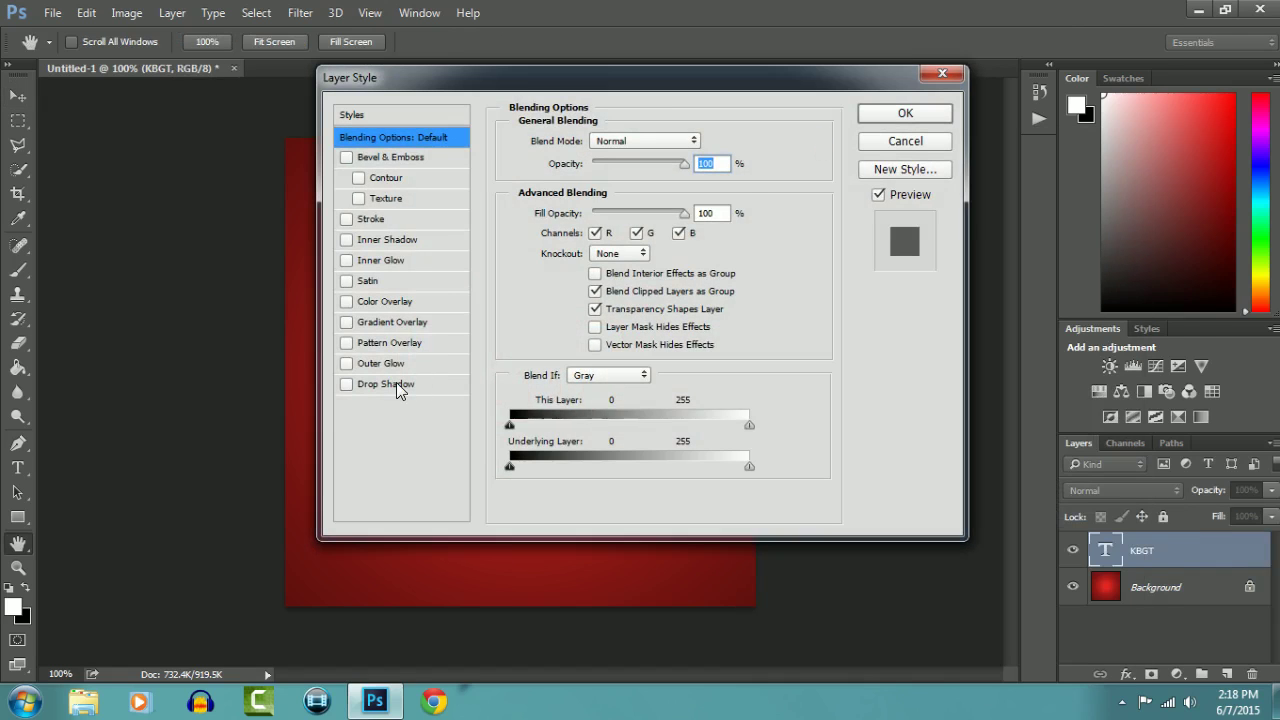
{"action": "left_click", "coordinate": [396, 384]}
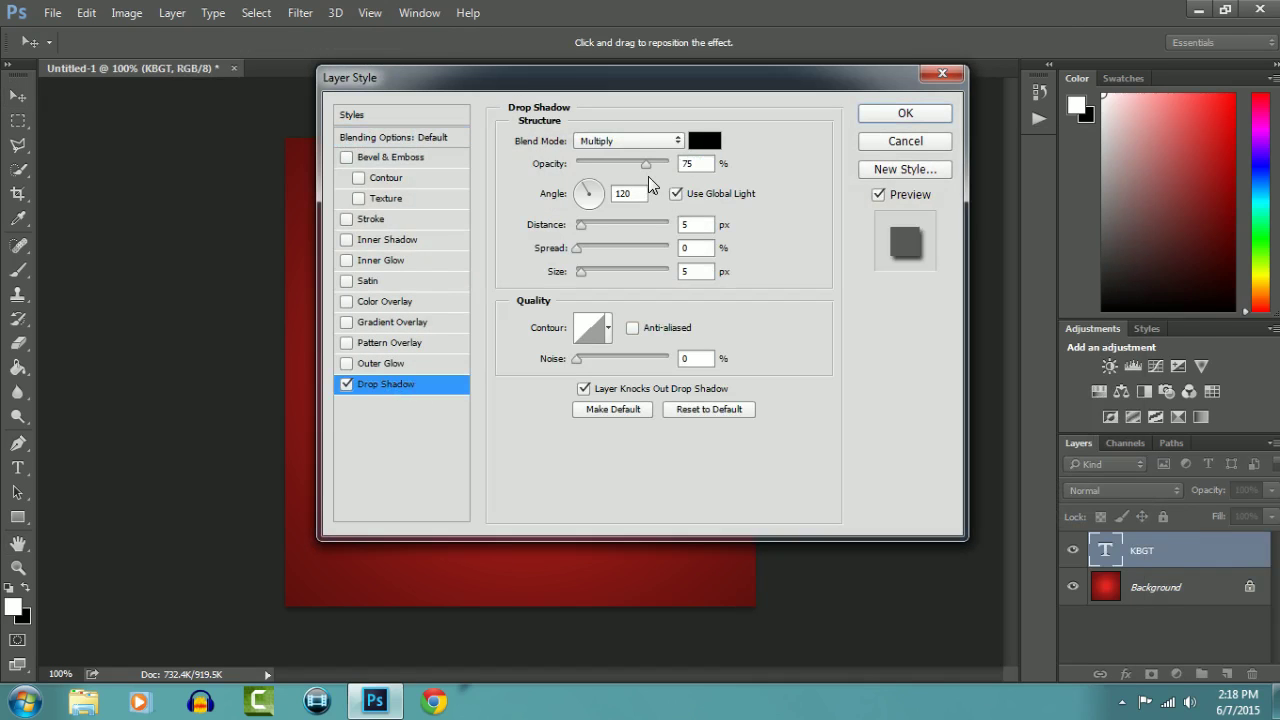
{"action": "left_click_drag", "start_coordinate": [706, 88], "coordinate": [984, 282]}
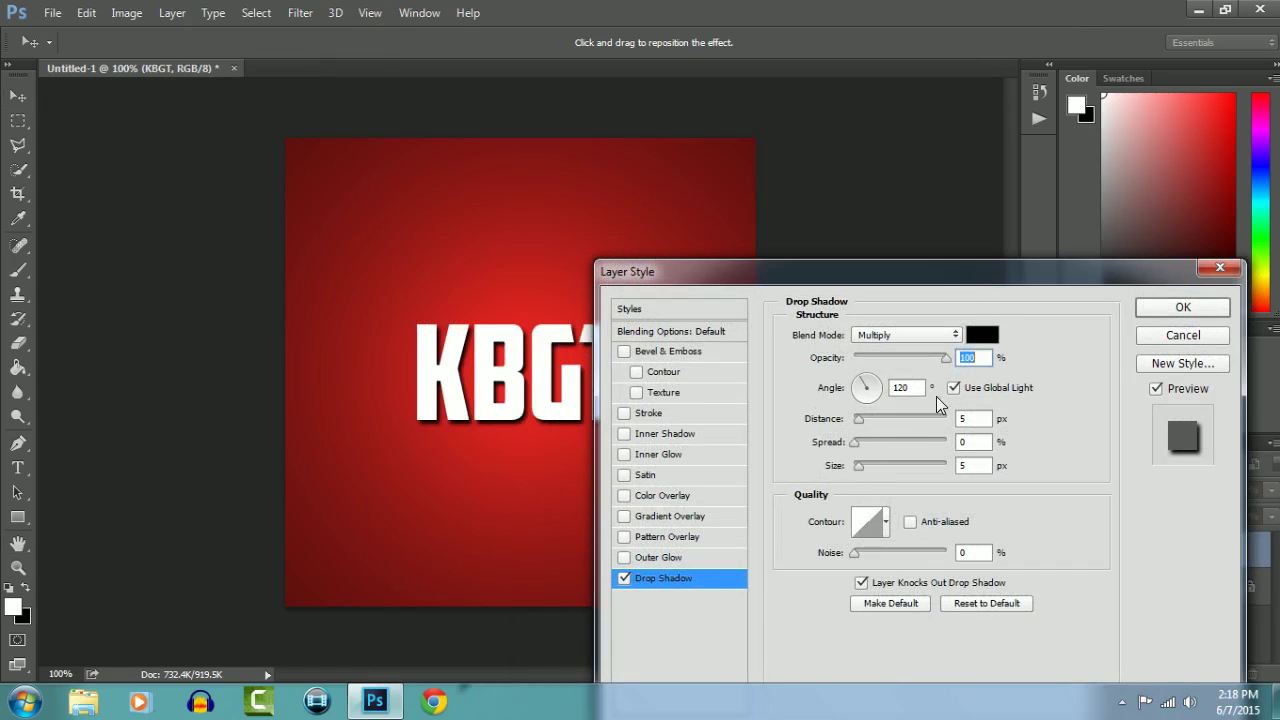
{"action": "left_click", "coordinate": [1183, 309]}
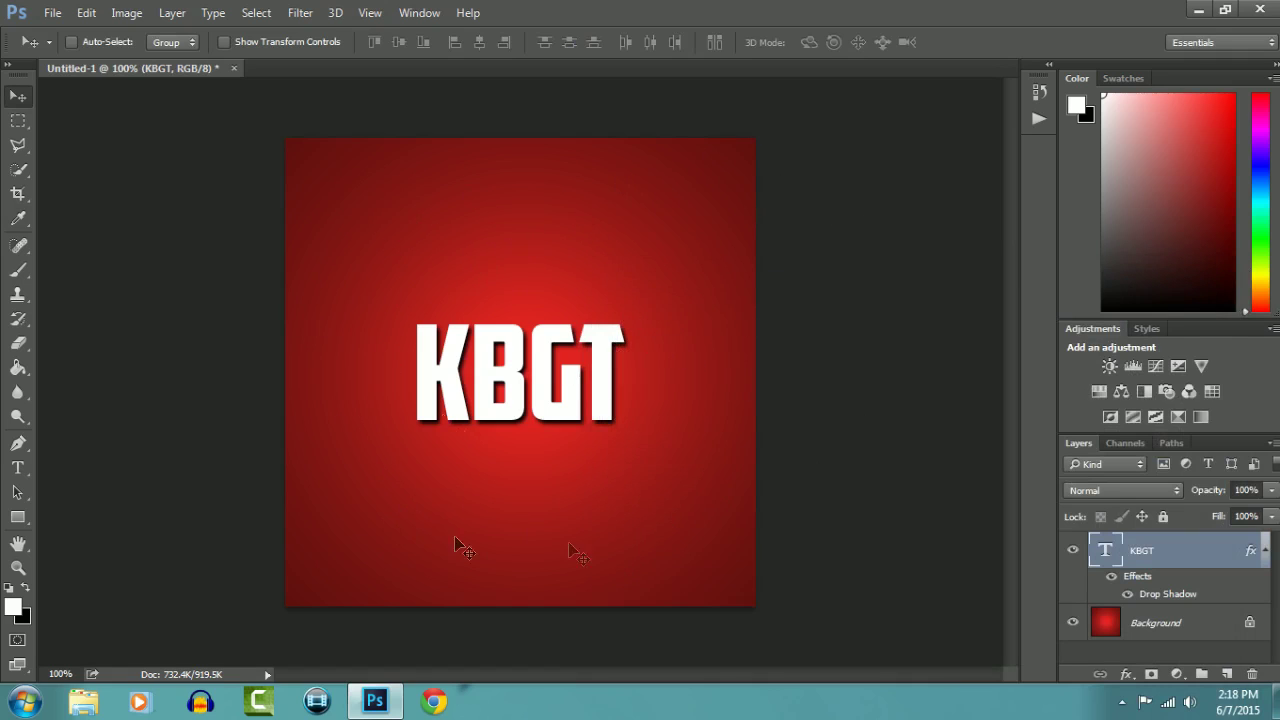
Step: Draw an ellipse circle around the KBGT text above the Background layer
{"action": "left_click", "coordinate": [1143, 627]}
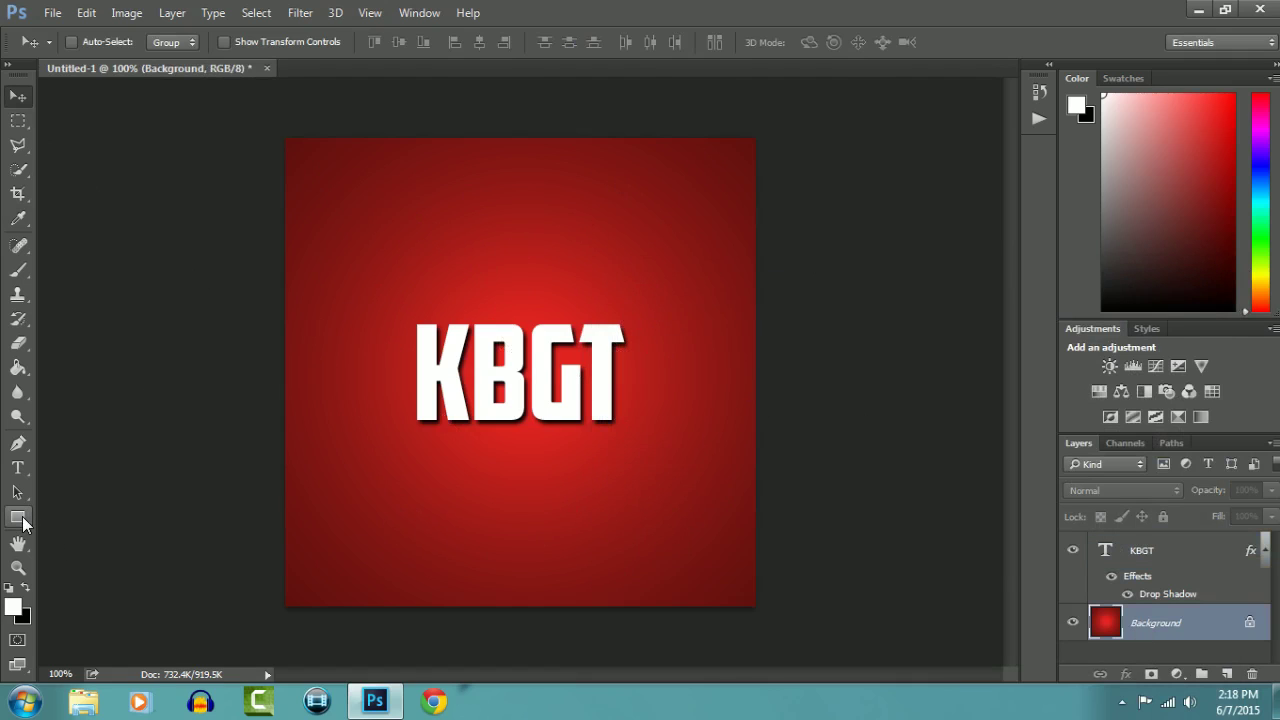
{"action": "left_click", "coordinate": [23, 519]}
{"action": "left_click", "coordinate": [97, 551]}
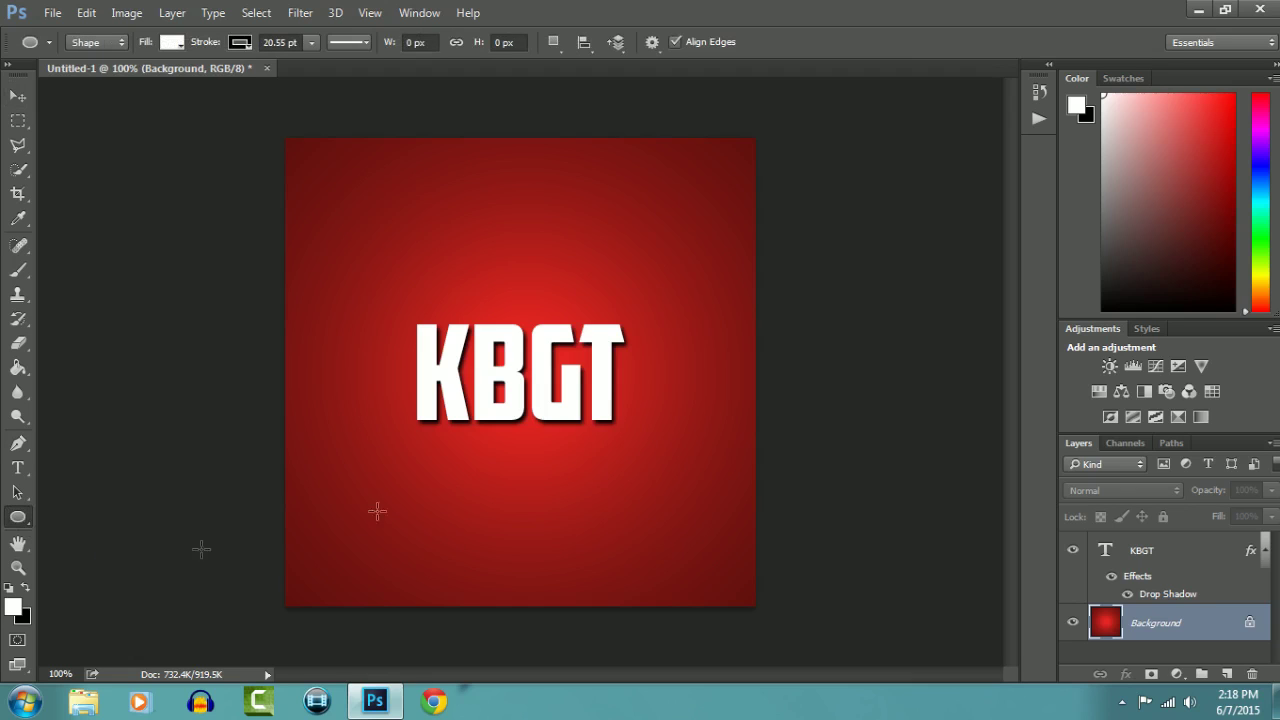
{"action": "left_click_drag", "start_coordinate": [383, 229], "coordinate": [722, 580]}
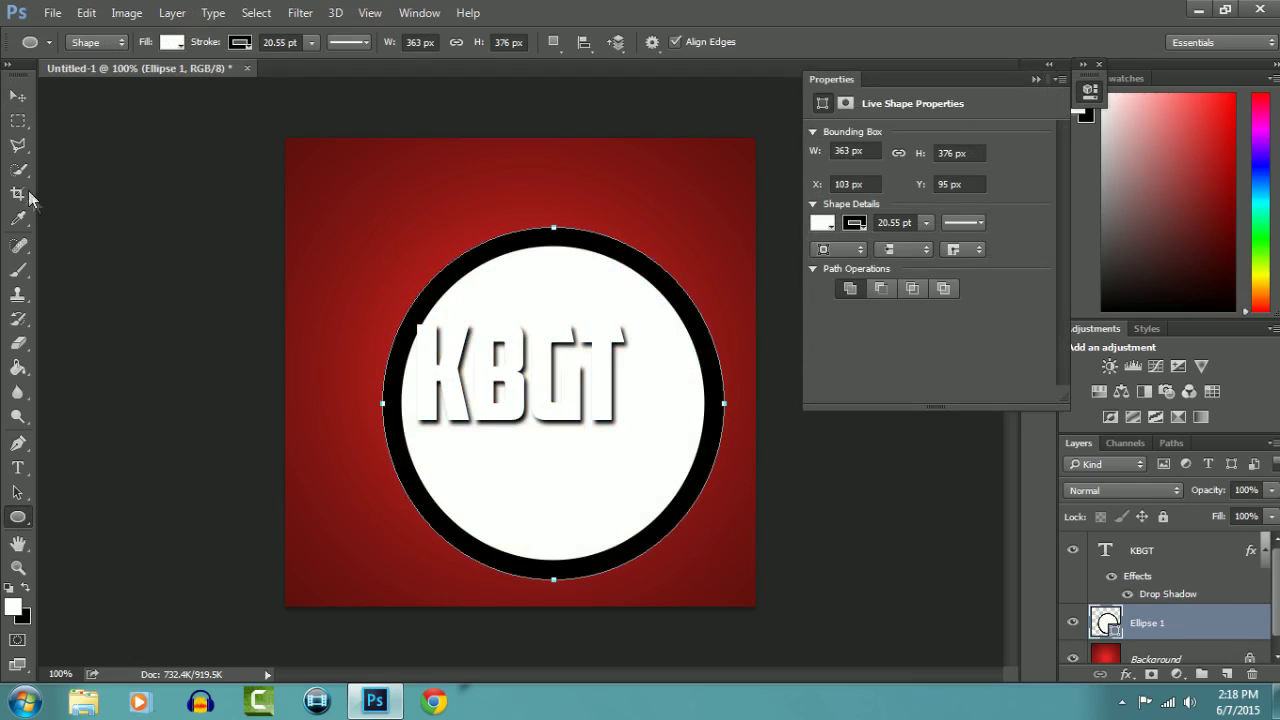
Step: Make the circle an unfilled ring with a white 20.55 pt stroke, centred on the text
{"action": "left_click", "coordinate": [820, 224]}
{"action": "left_click", "coordinate": [835, 261]}
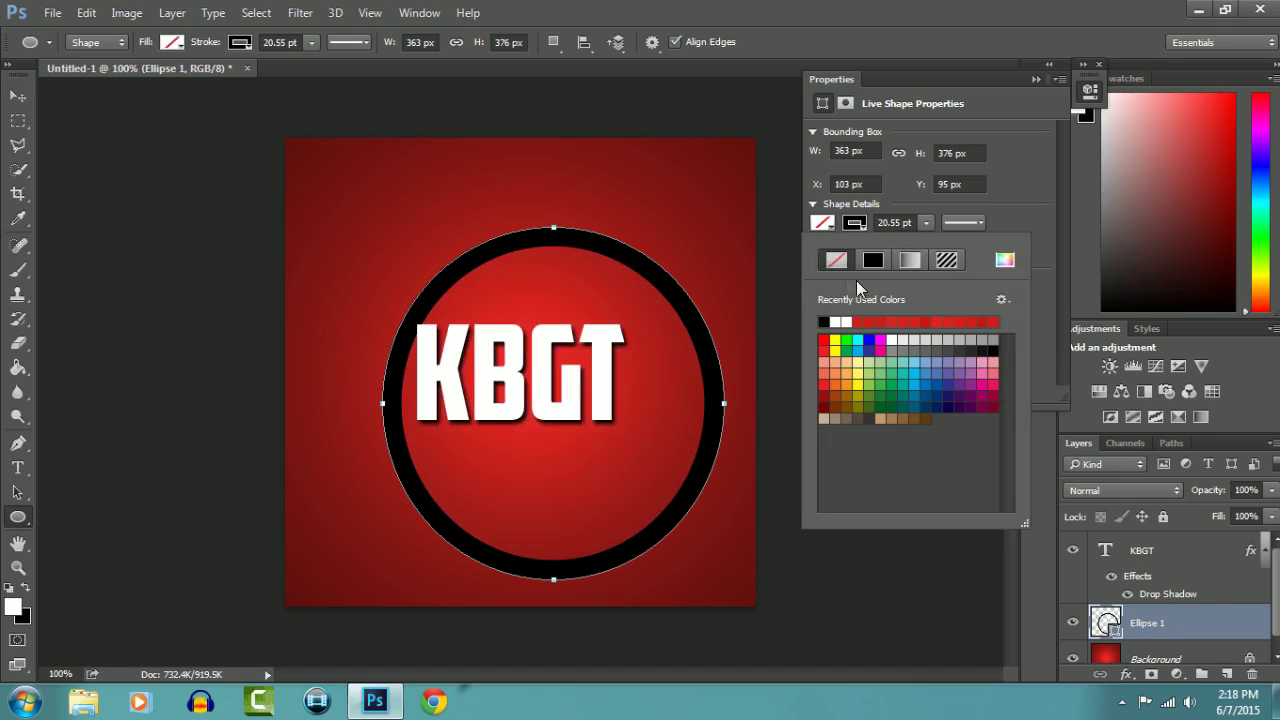
{"action": "left_click", "coordinate": [858, 228]}
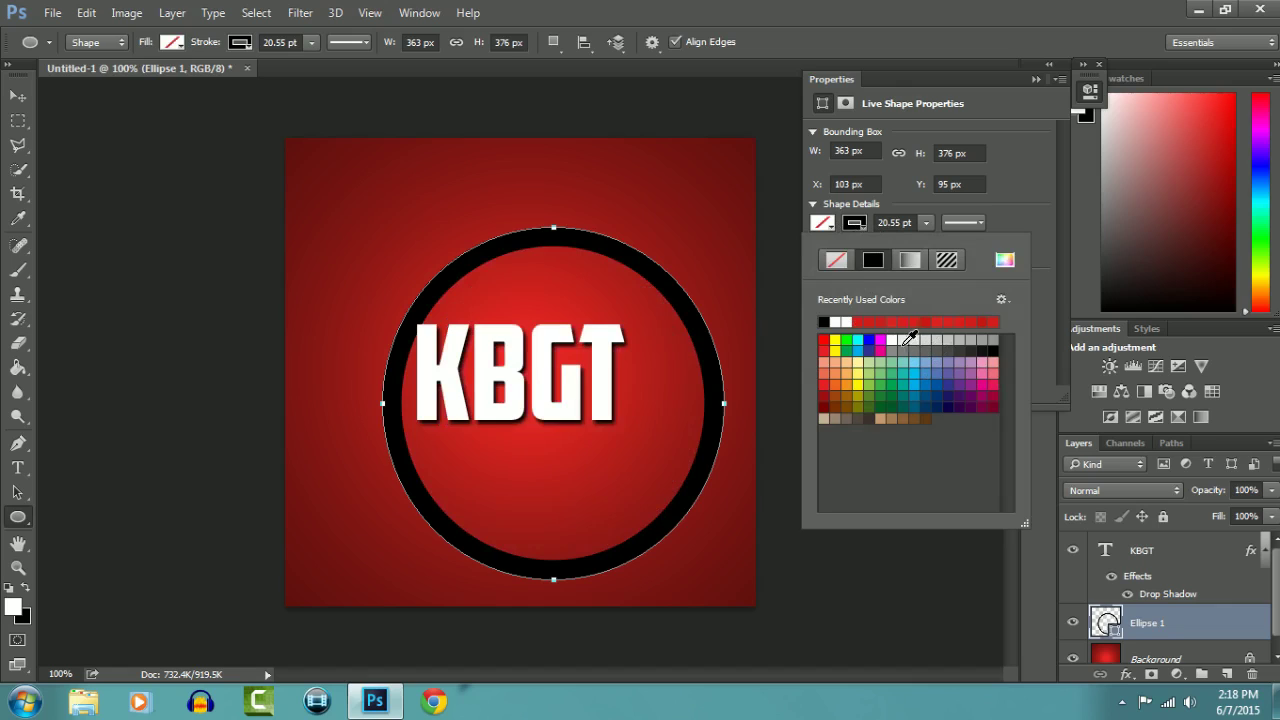
{"action": "left_click", "coordinate": [889, 341]}
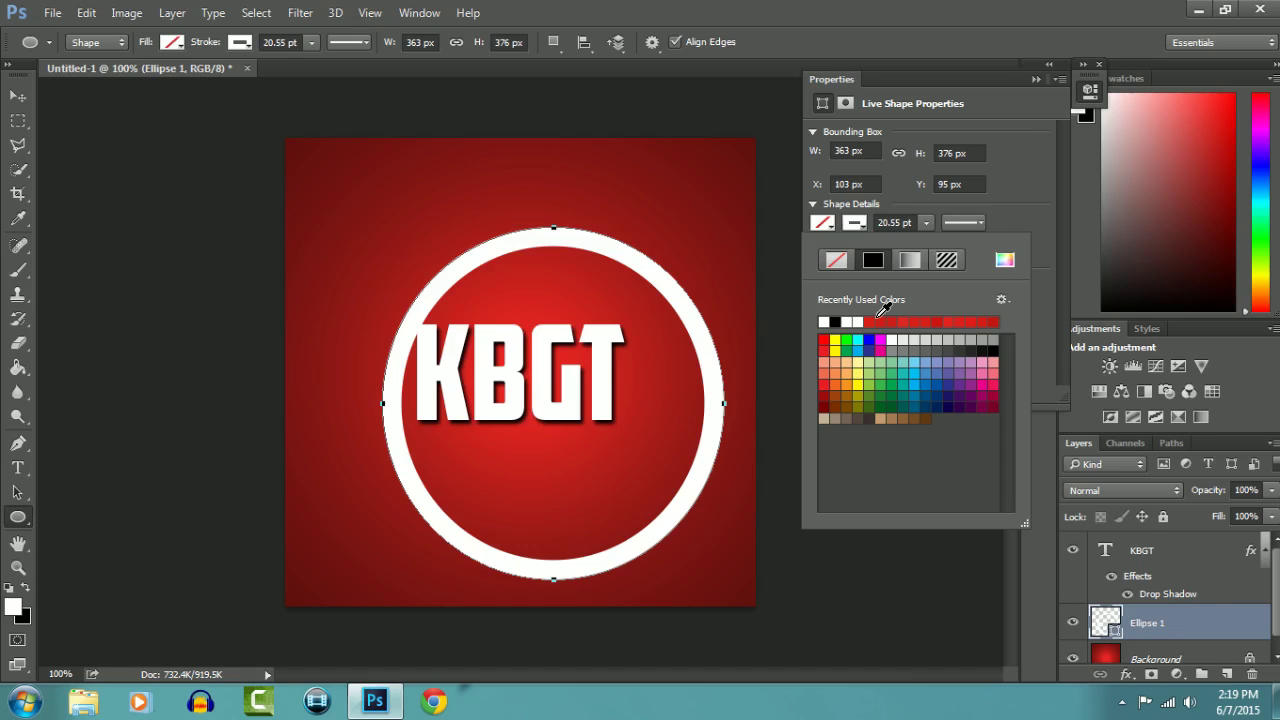
{"action": "left_click", "coordinate": [18, 96]}
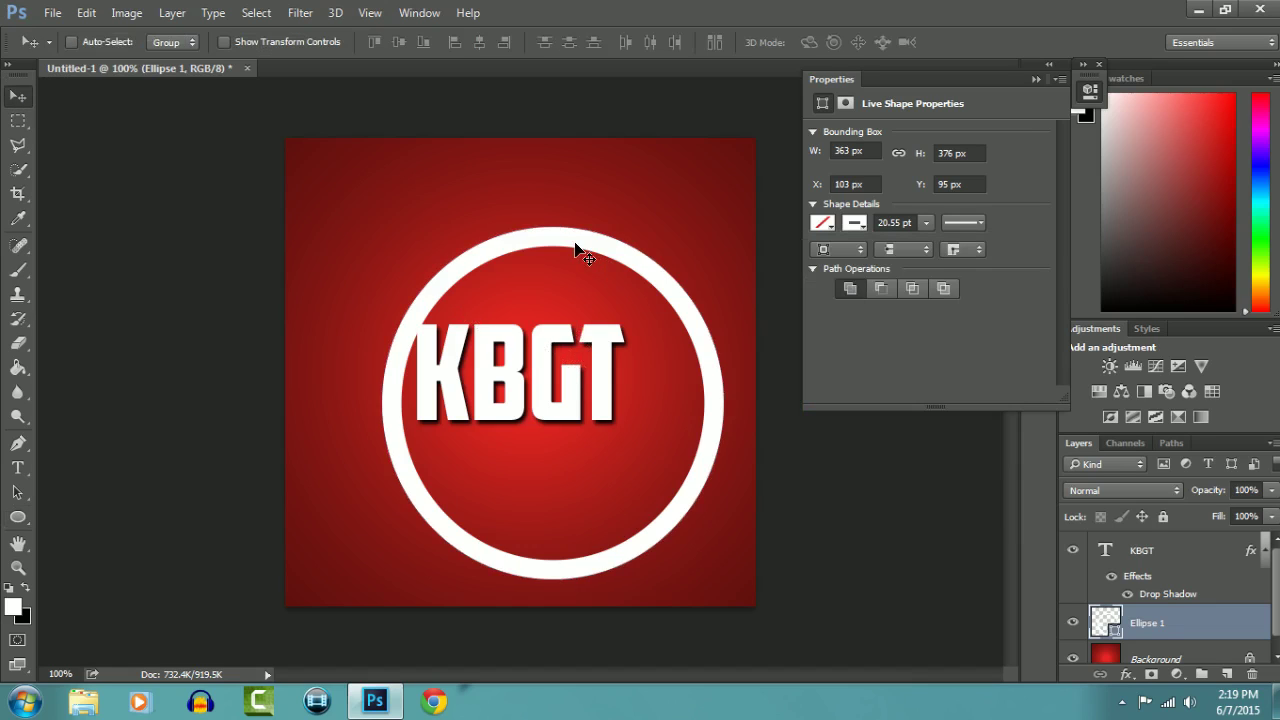
{"action": "left_click_drag", "start_coordinate": [578, 251], "coordinate": [517, 206]}
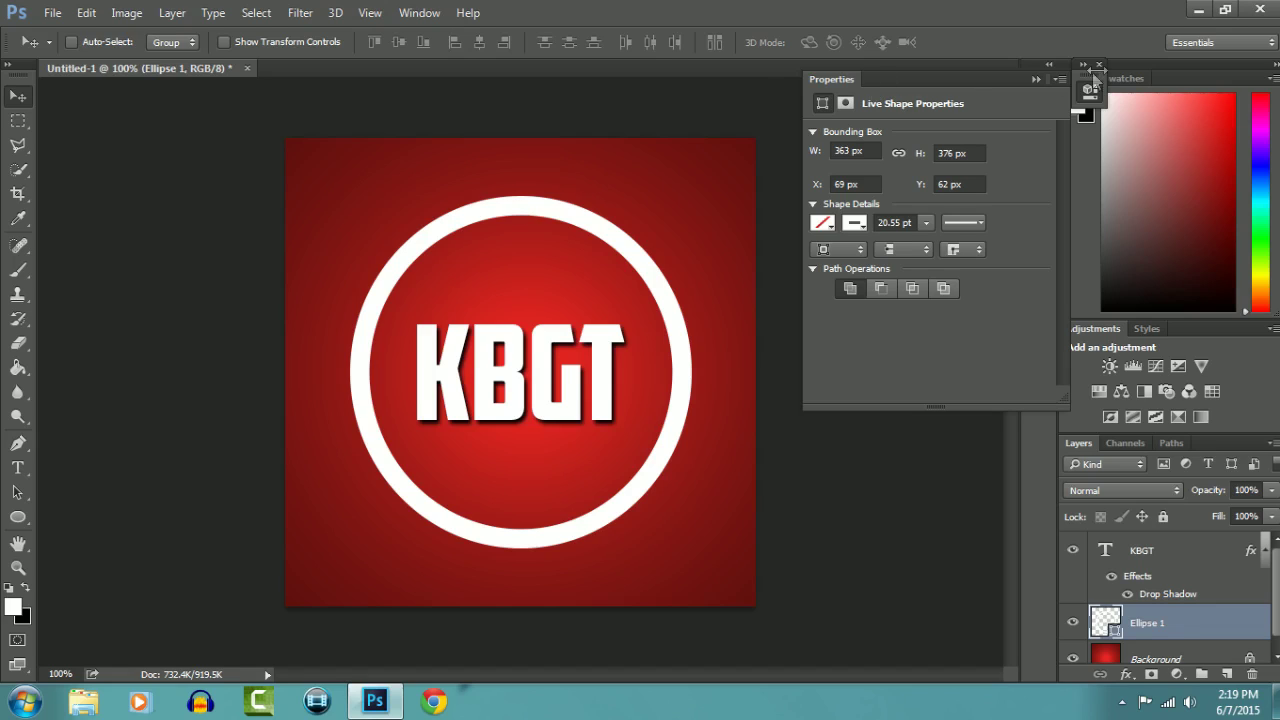
{"action": "left_click", "coordinate": [1083, 64]}
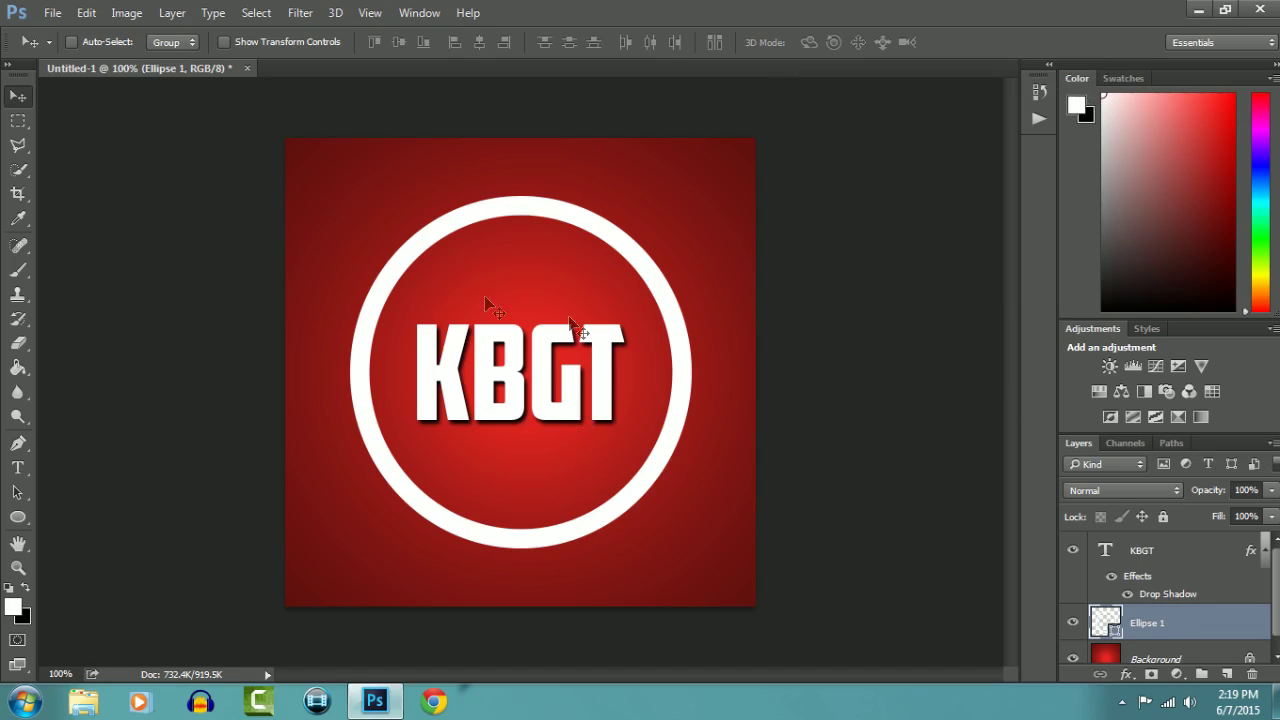
Step: Give the Ellipse 1 ring layer a drop shadow at 100% opacity
{"action": "right_click", "coordinate": [1140, 625]}
{"action": "left_click", "coordinate": [942, 64]}
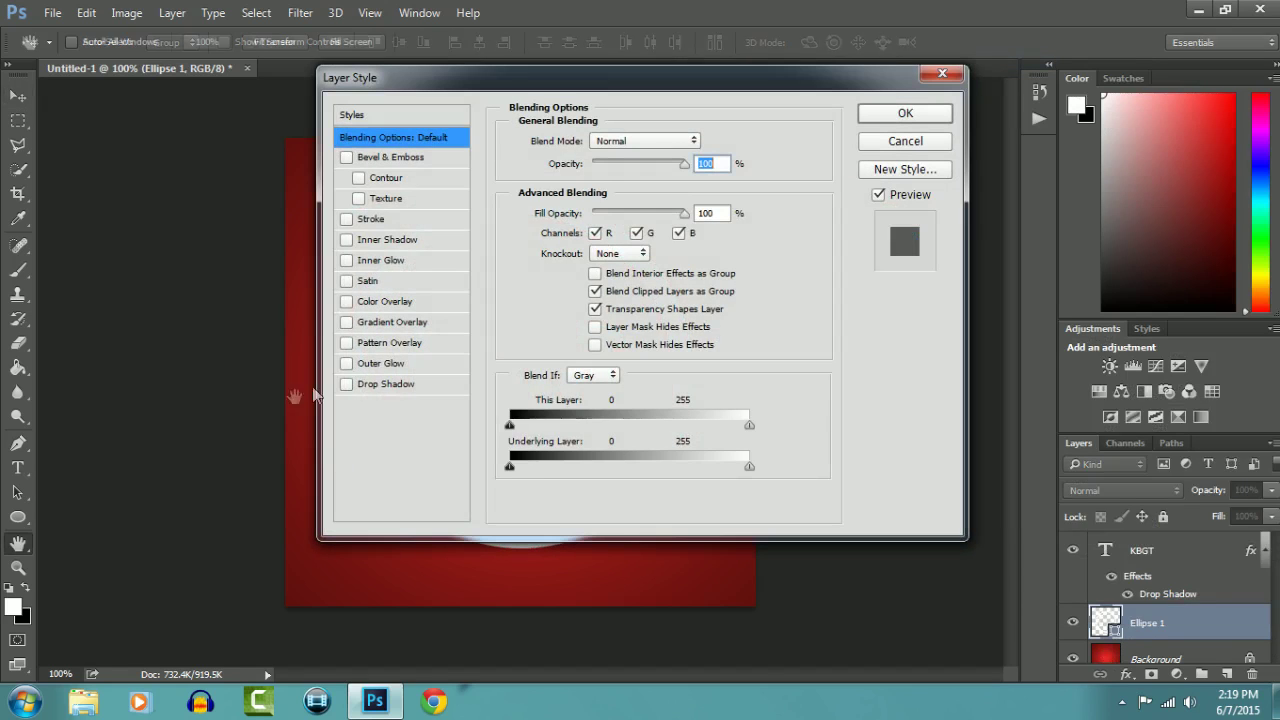
{"action": "left_click", "coordinate": [386, 384]}
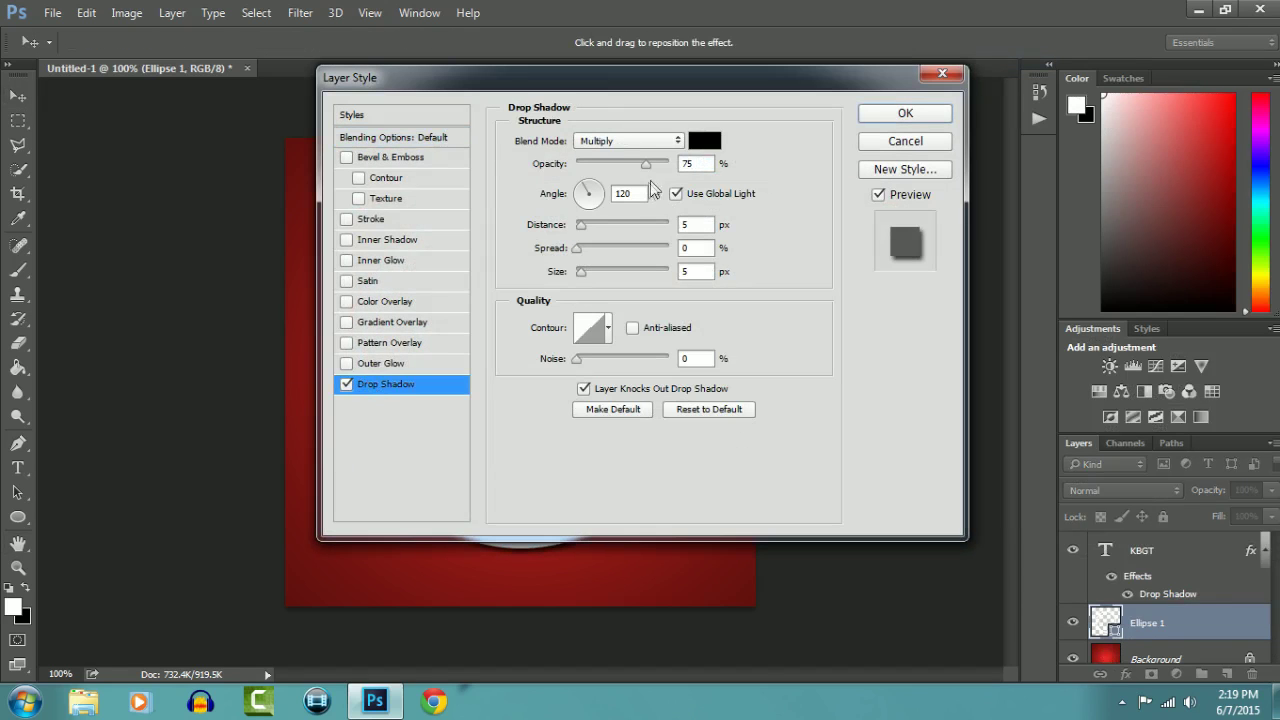
{"action": "left_click_drag", "start_coordinate": [643, 166], "coordinate": [735, 162]}
{"action": "left_click_drag", "start_coordinate": [745, 85], "coordinate": [1053, 252]}
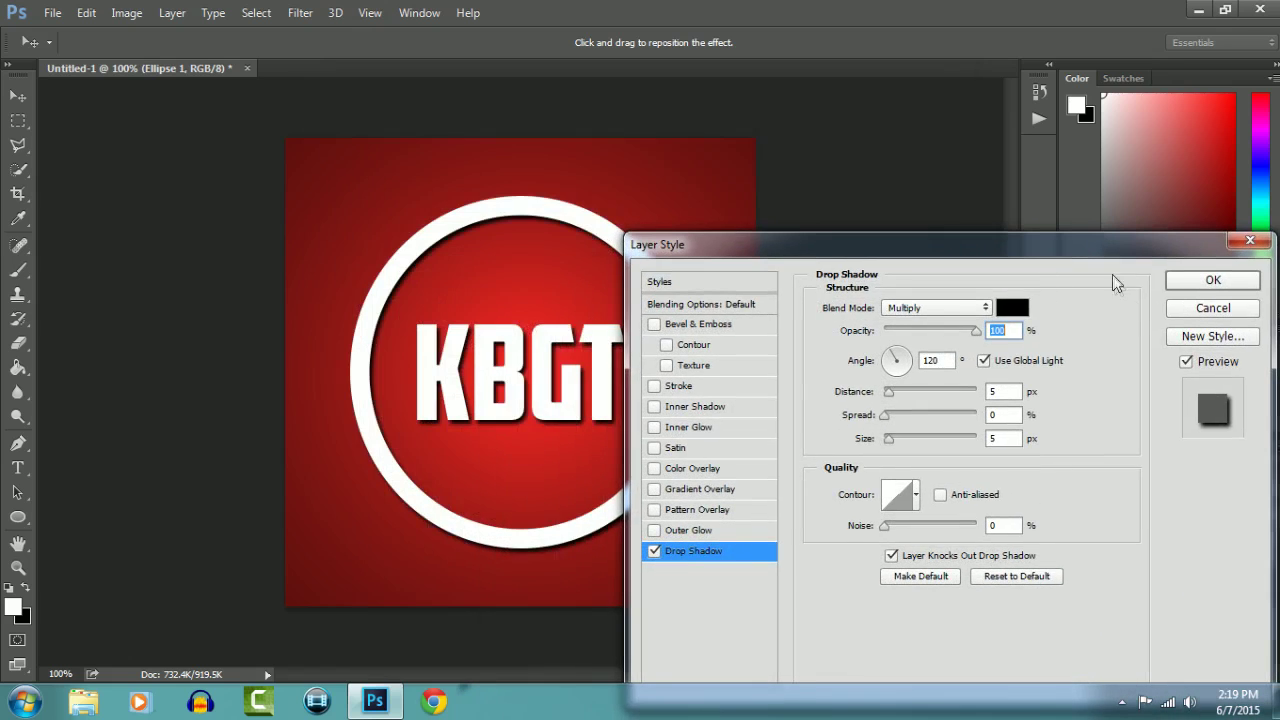
{"action": "left_click", "coordinate": [1212, 281]}
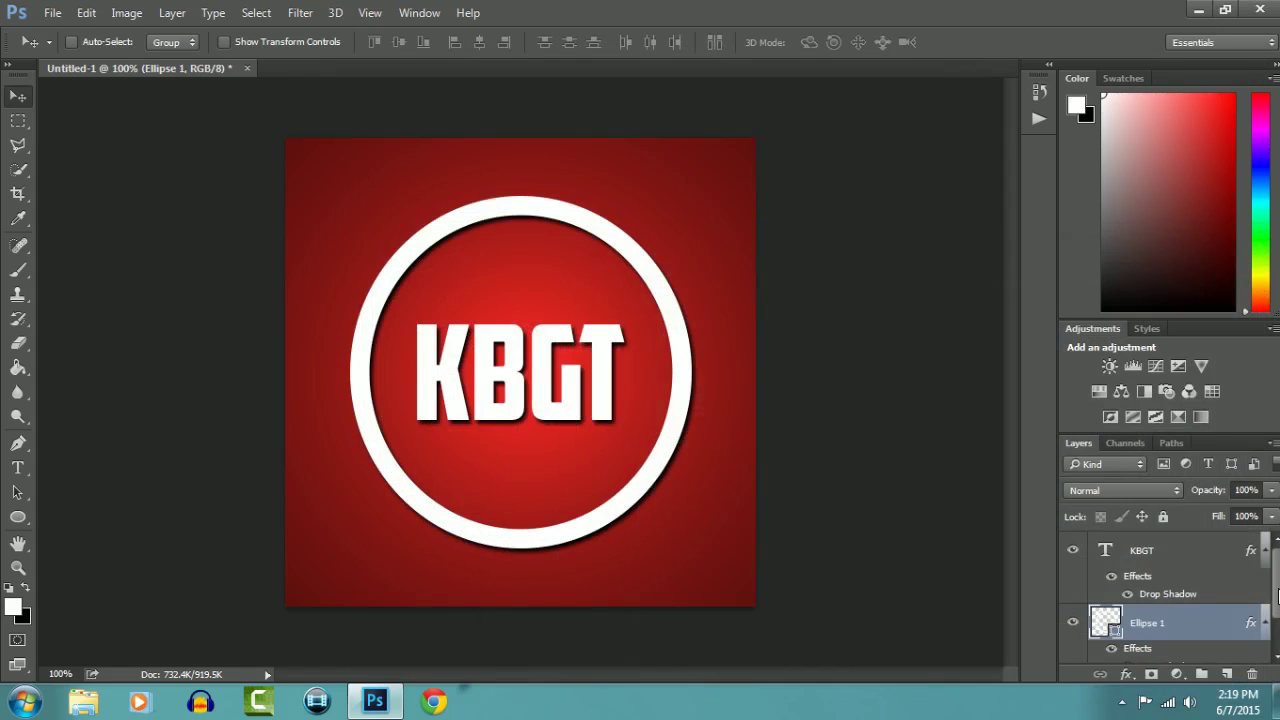
{"action": "scroll", "coordinate": [1267, 597], "scroll_direction": "down", "scroll_amount": 2}
Step: Apply Add Noise at 1.99%, Uniform distribution, to the red Background layer
{"action": "left_click", "coordinate": [1155, 647]}
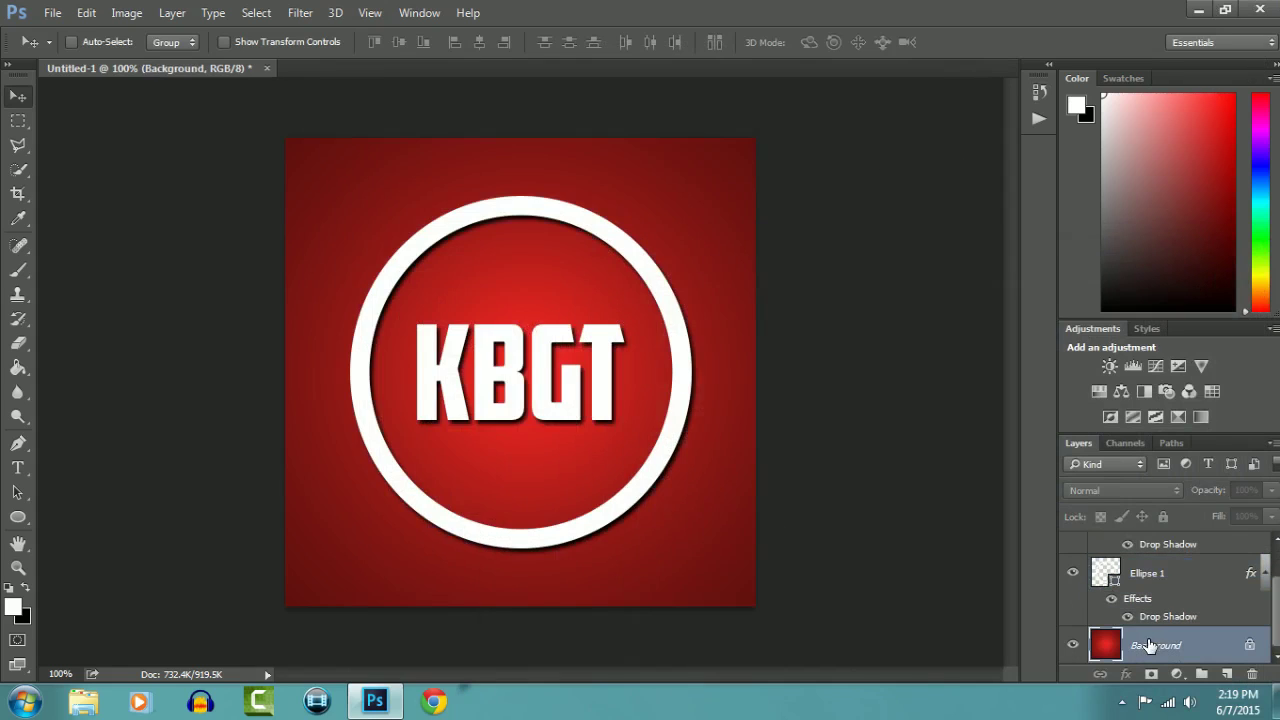
{"action": "left_click", "coordinate": [295, 18]}
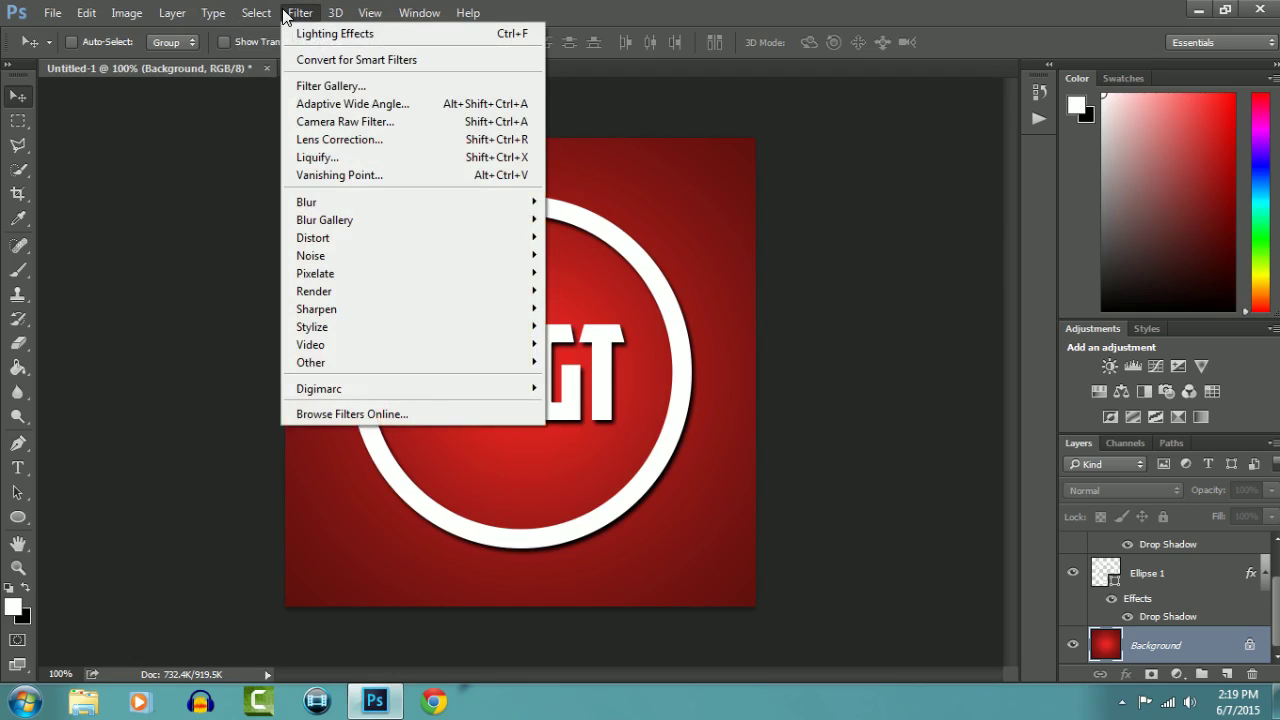
{"action": "mouse_move", "coordinate": [490, 256]}
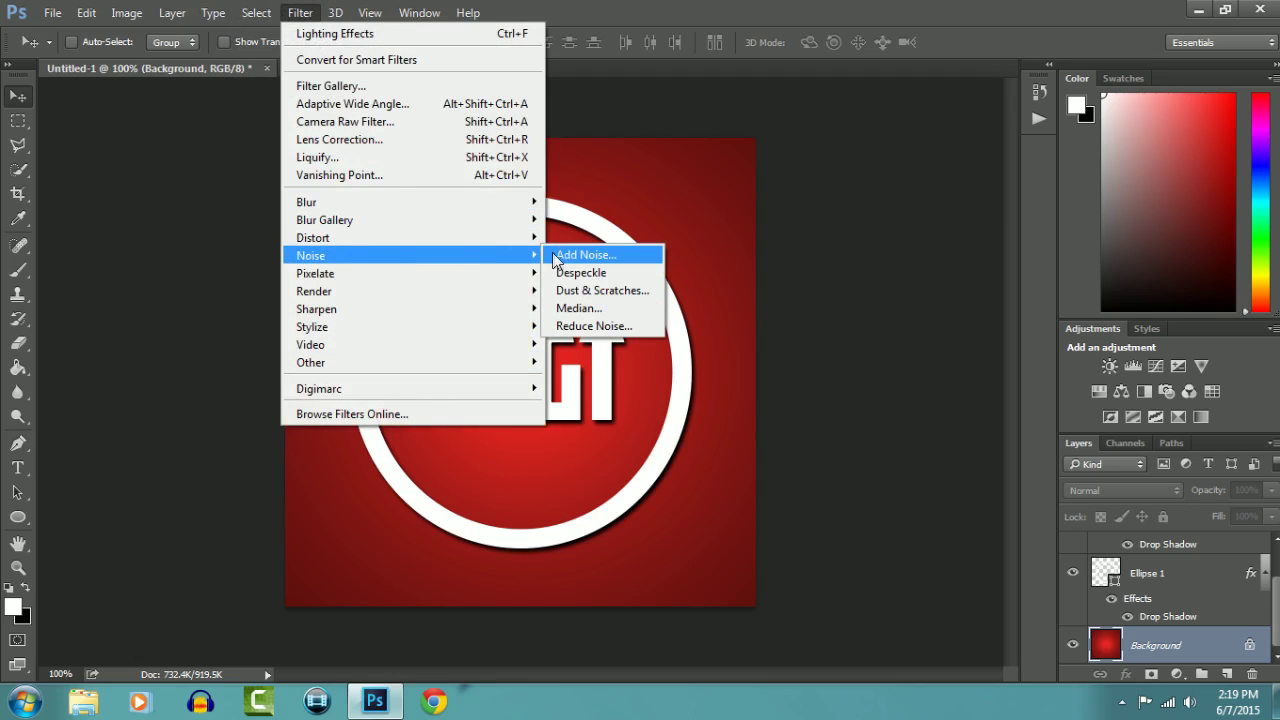
{"action": "left_click", "coordinate": [572, 256]}
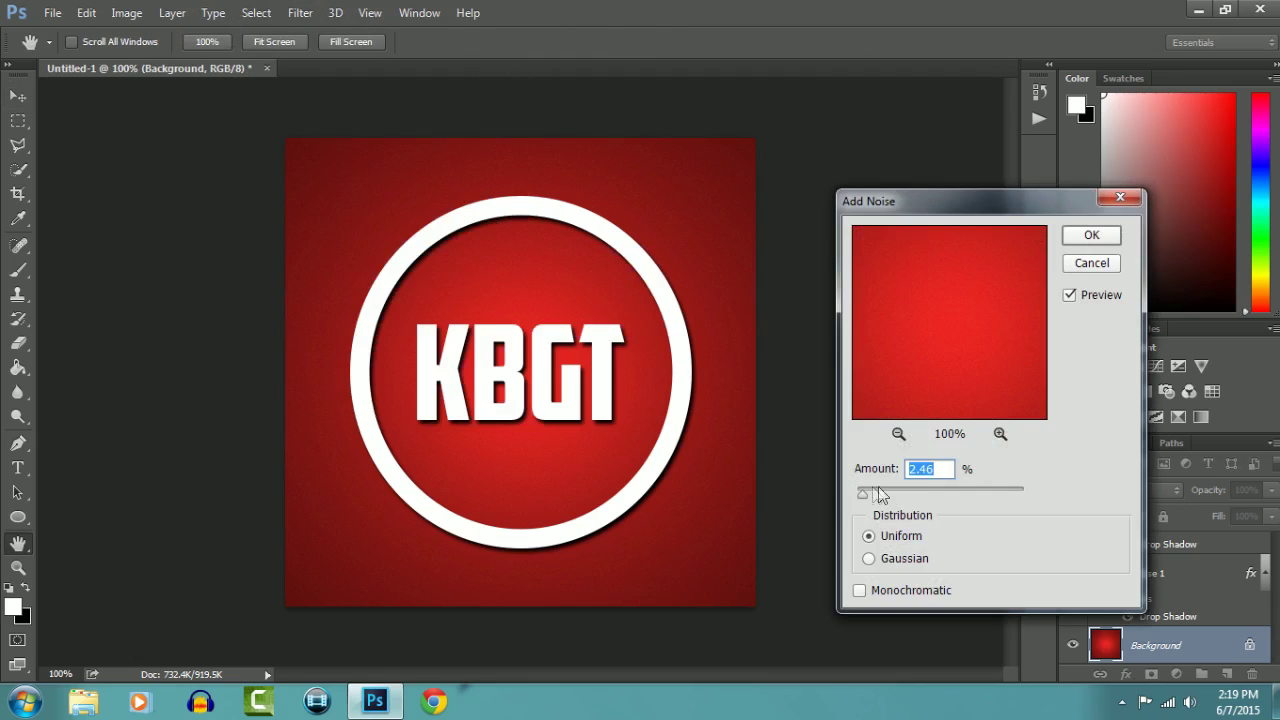
{"action": "mouse_move", "coordinate": [878, 486]}
{"action": "left_mouse_down"}
{"action": "mouse_move", "coordinate": [898, 494]}
{"action": "mouse_move", "coordinate": [855, 492]}
{"action": "left_mouse_up"}
{"action": "left_click_drag", "start_coordinate": [858, 492], "coordinate": [856, 494]}
{"action": "left_click_drag", "start_coordinate": [856, 494], "coordinate": [856, 494]}
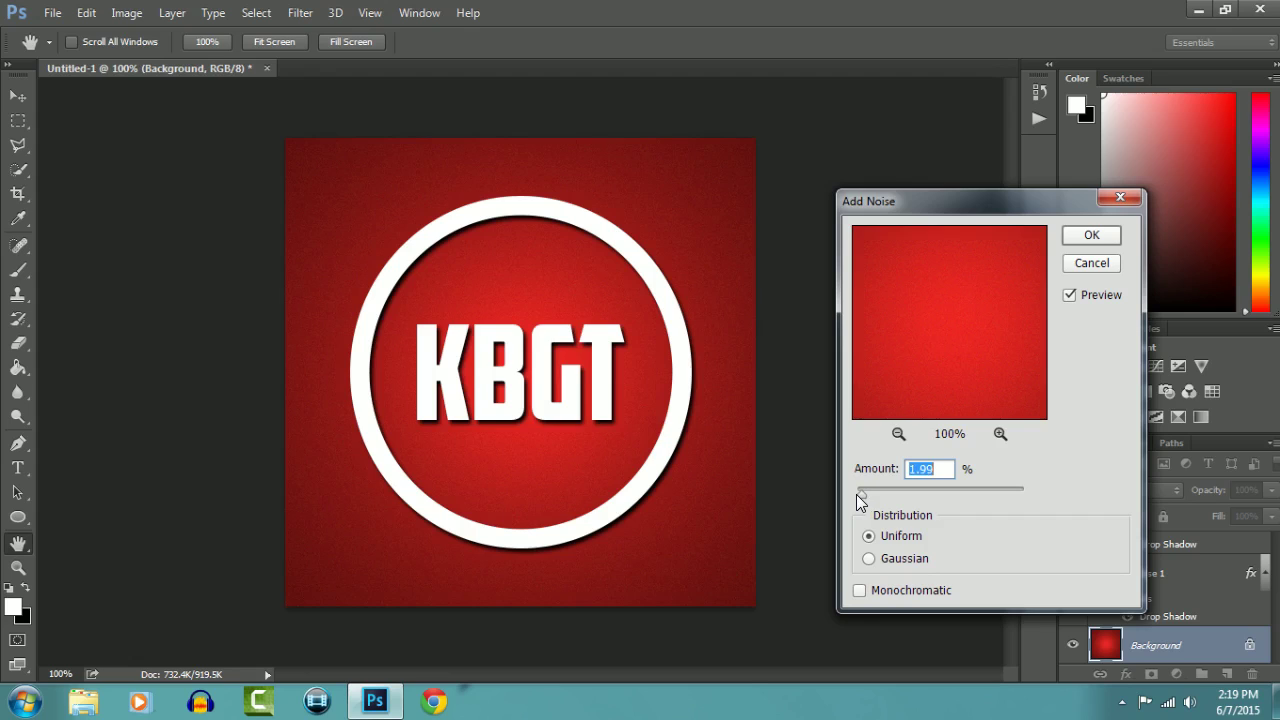
{"action": "left_click", "coordinate": [1093, 235]}
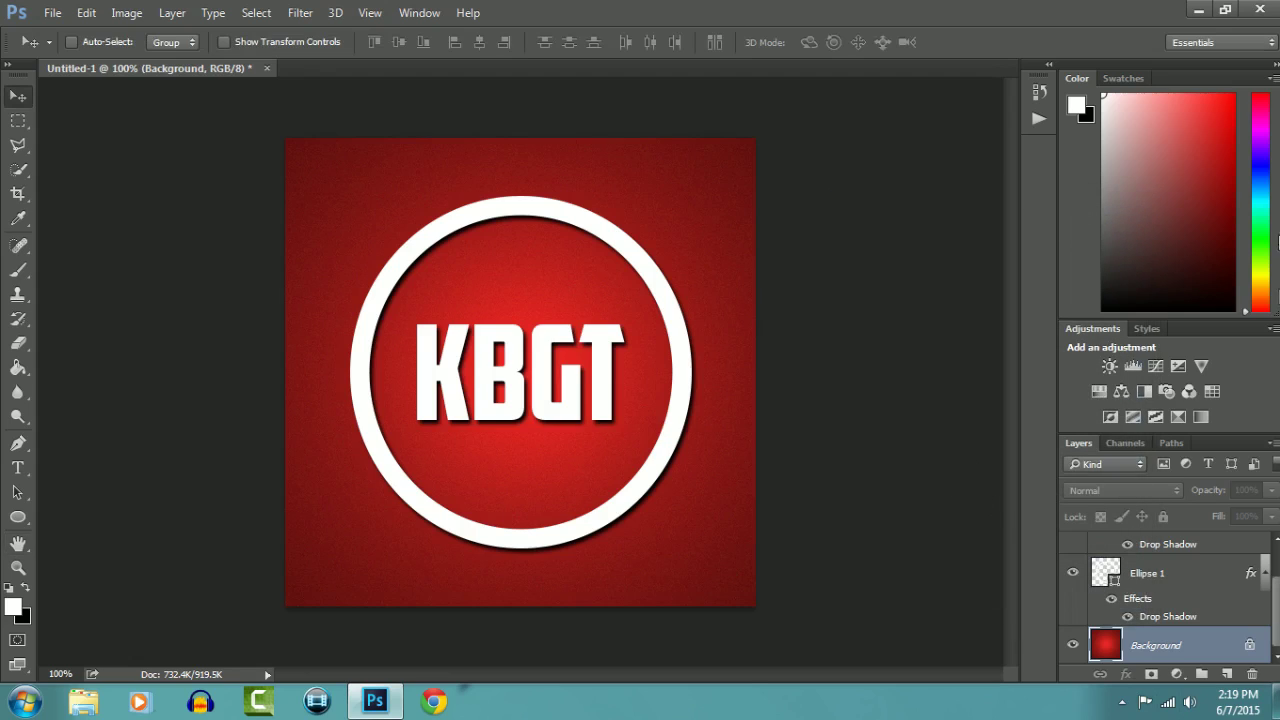